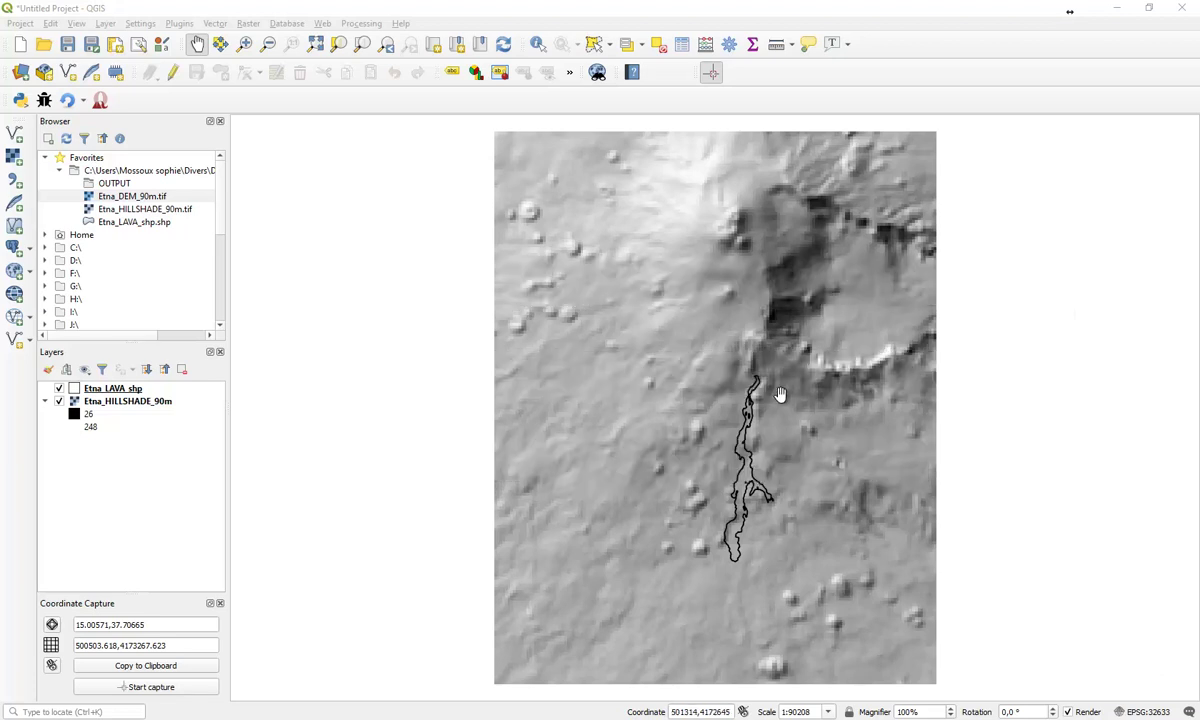
# Launch the Q-LavHA lava flow plugin from its red toolbar icon.
pyautogui.click(100, 99)
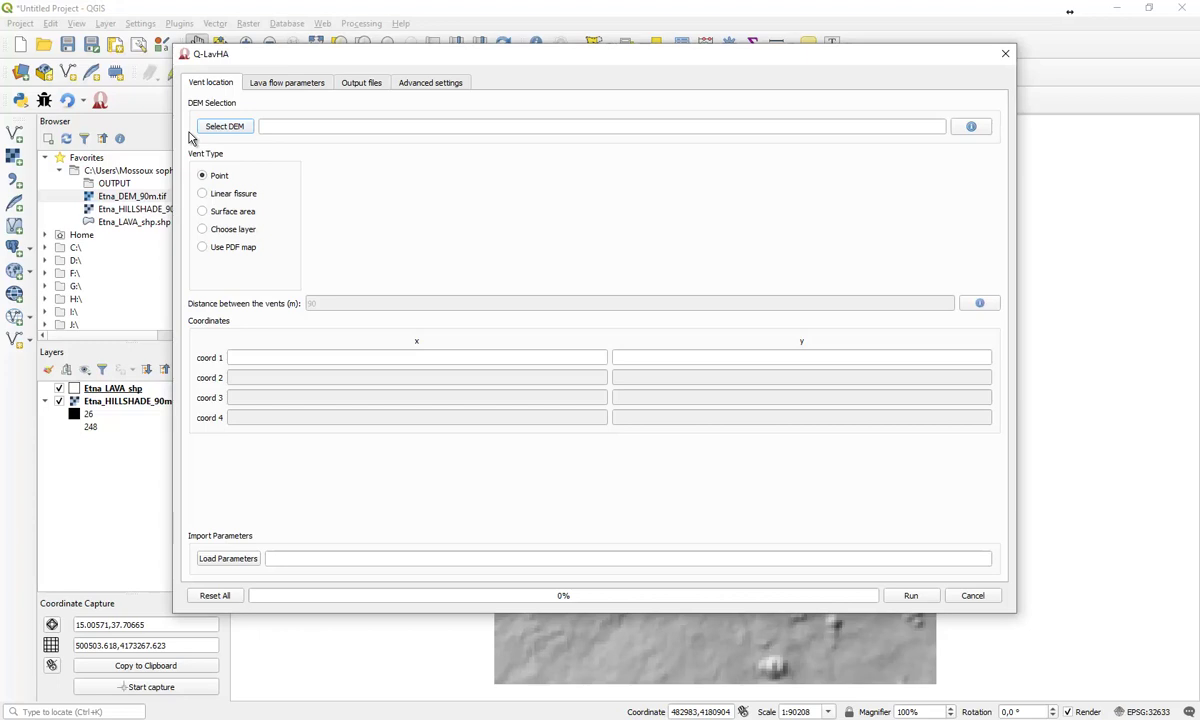
# Load the GeoTIFF Etna_DEM_90m.tif as the DEM, accepting its conversion to etna_dem_90m.asc.
pyautogui.click(222, 130)
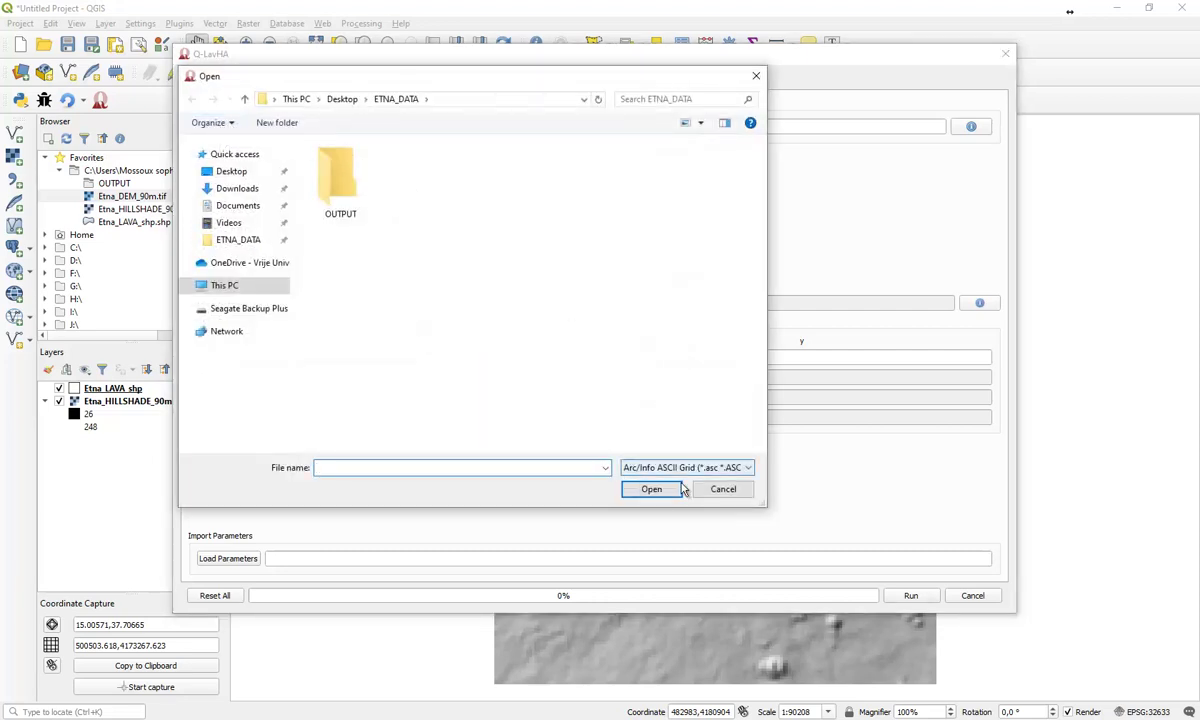
pyautogui.click(649, 472)
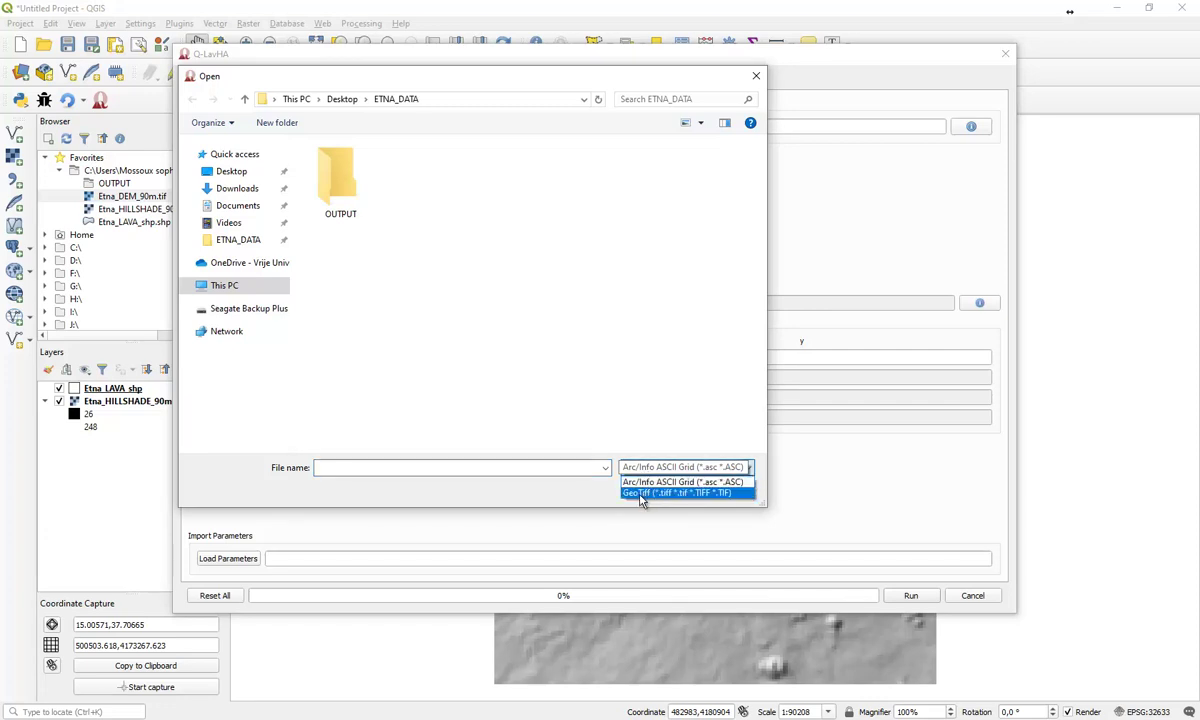
pyautogui.click(641, 494)
pyautogui.click(385, 168)
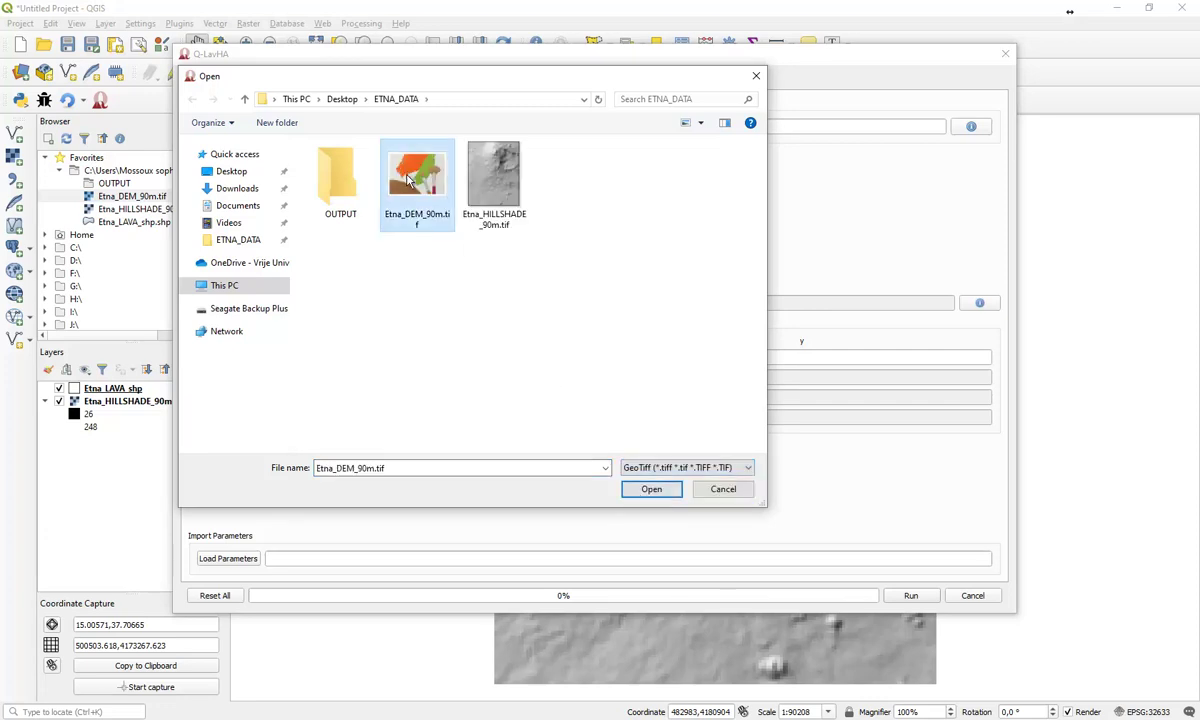
pyautogui.click(651, 489)
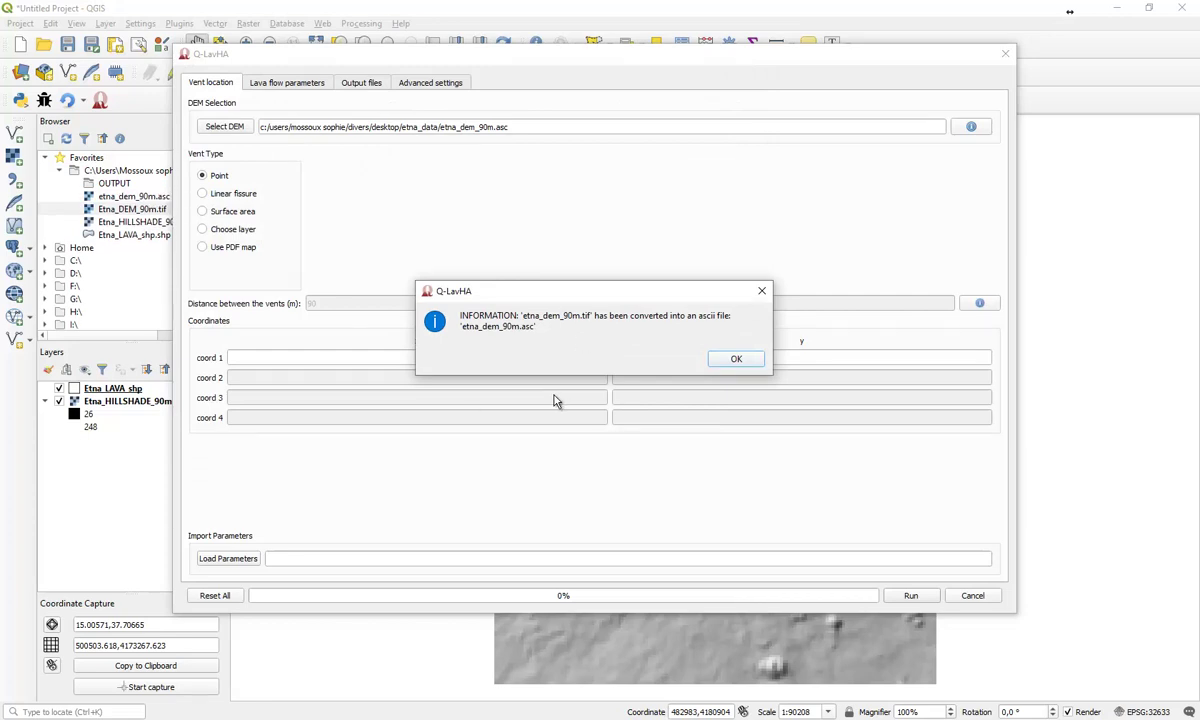
pyautogui.press('Return')
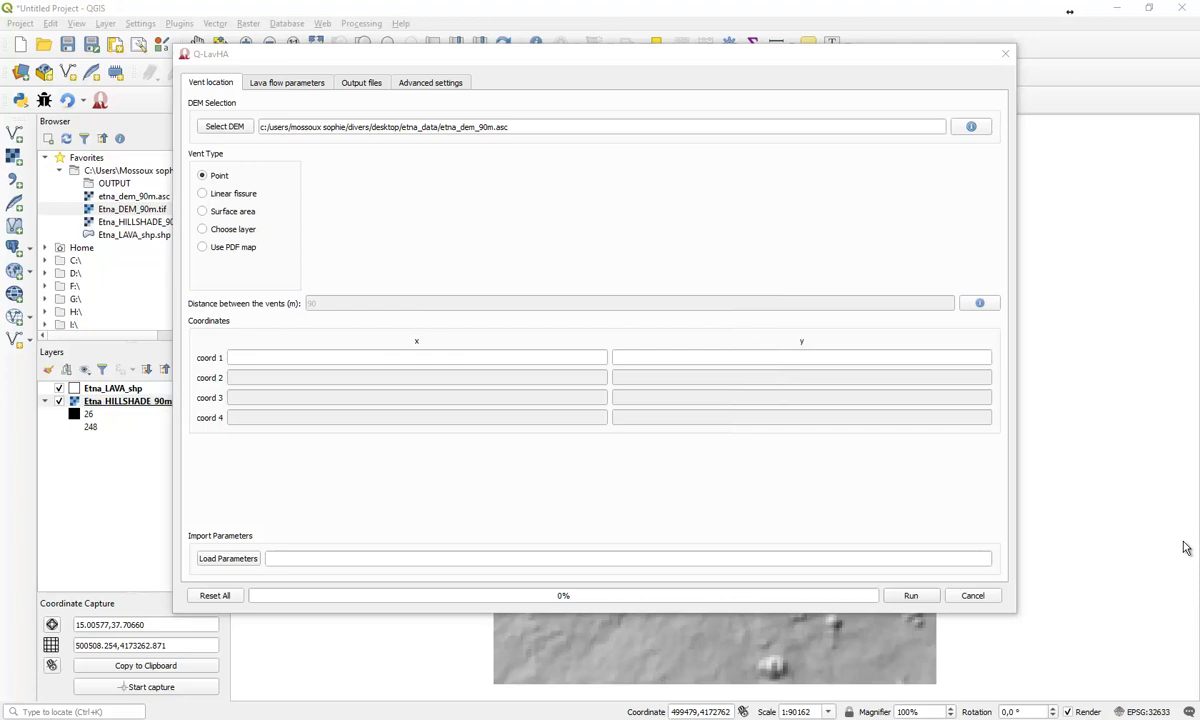
# Use Coordinate Capture on the flow's upper tip, reading 500505.855, 4173275.824.
pyautogui.click(307, 356)
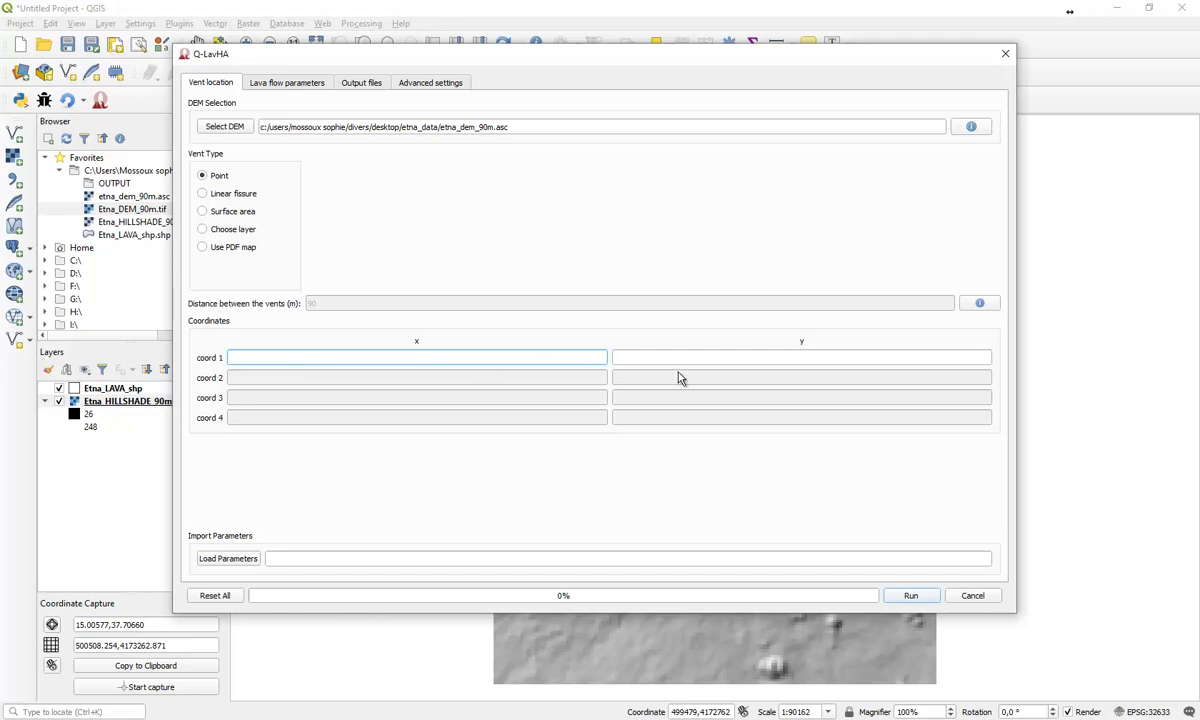
pyautogui.click(1005, 54)
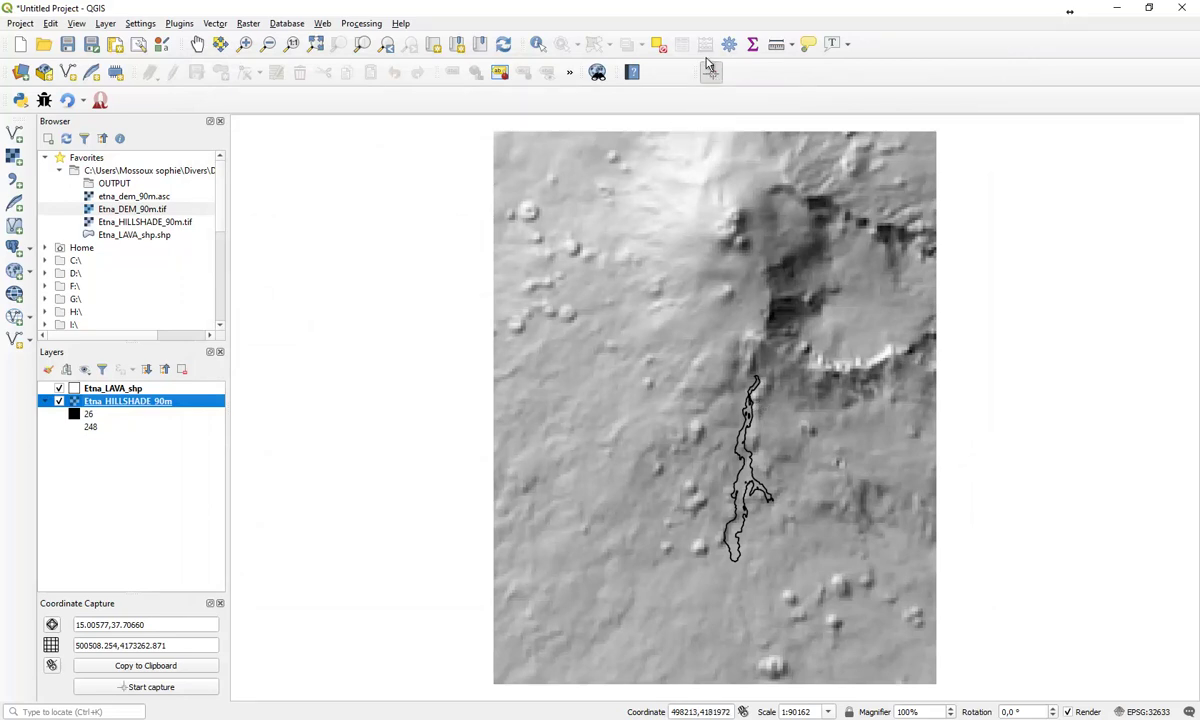
pyautogui.click(711, 75)
pyautogui.click(711, 75)
pyautogui.click(138, 688)
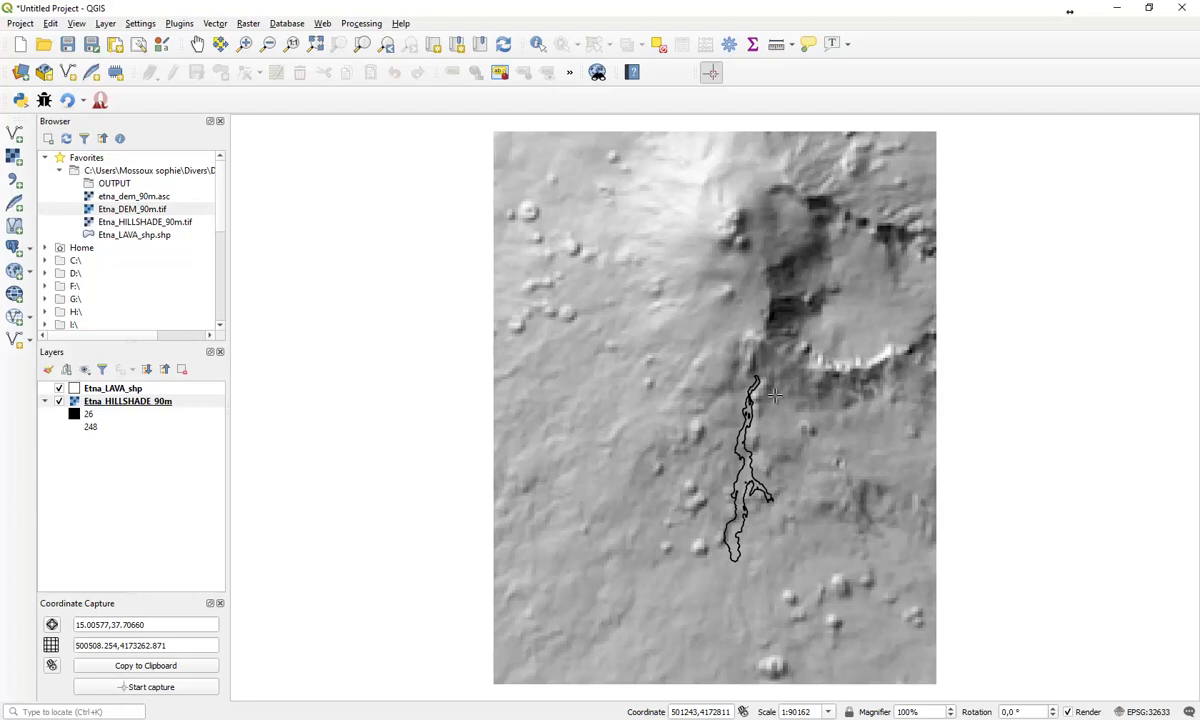
pyautogui.scroll(3, 755, 408)
pyautogui.scroll(3, 755, 408)
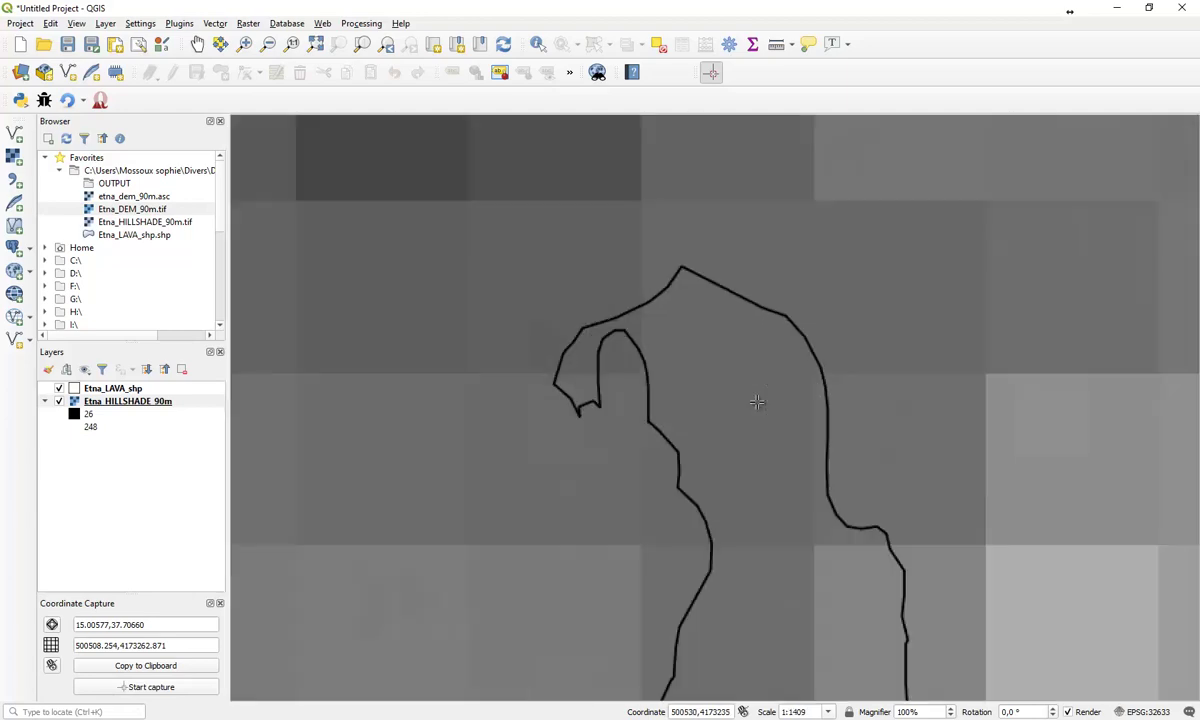
pyautogui.click(709, 323)
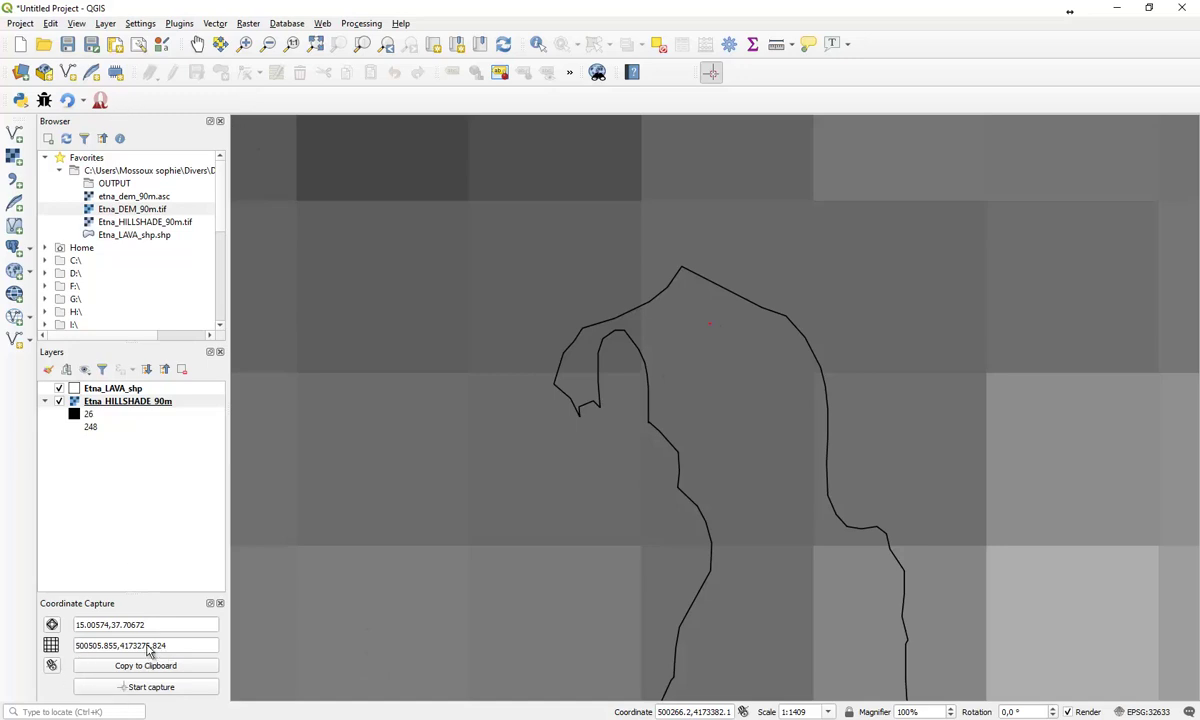
# Reopen Q-LavHA and enter vent coord 1 as x 500505, y 4173275.
pyautogui.click(99, 100)
pyautogui.write('500505')
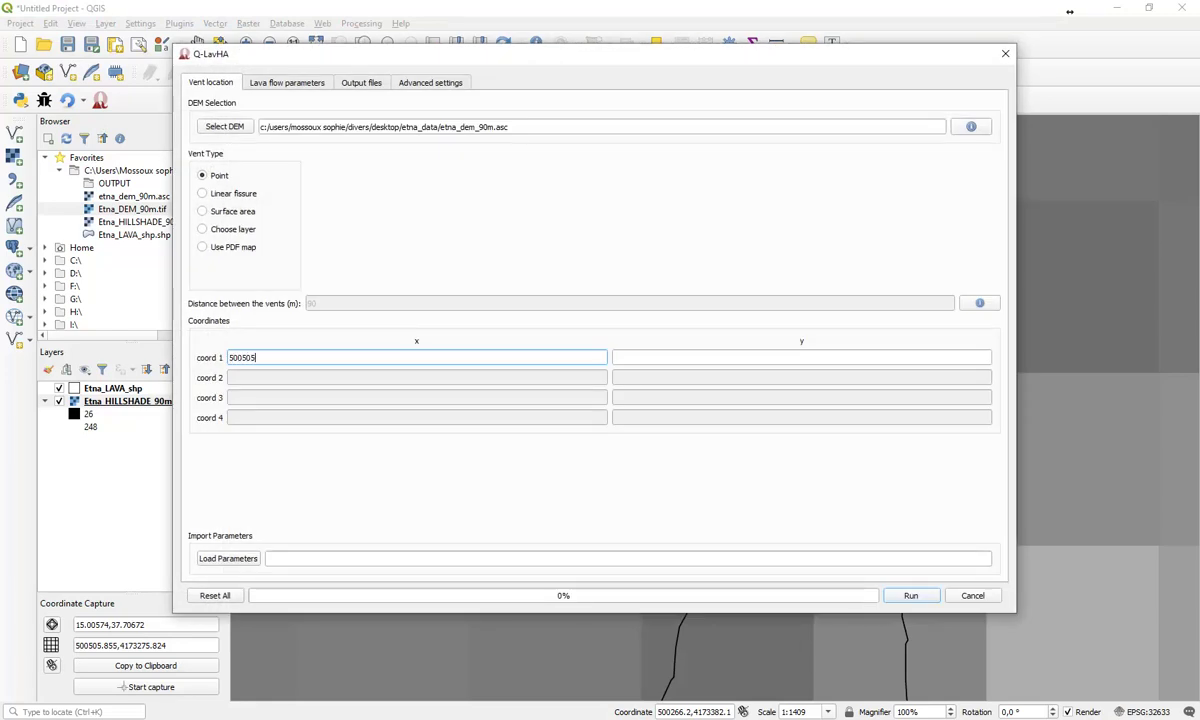
pyautogui.press('Tab')
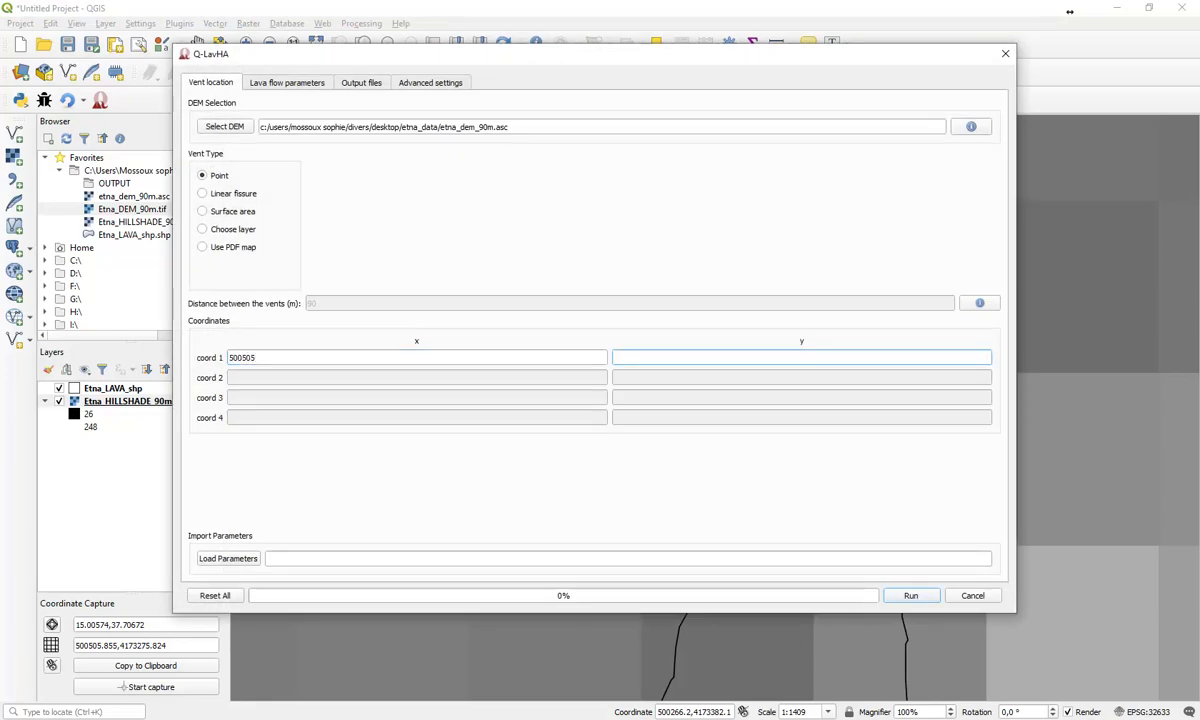
pyautogui.write('4173275')
# Compare the linear fissure and surface area vent types, then settle on a single Point vent.
pyautogui.click(203, 193)
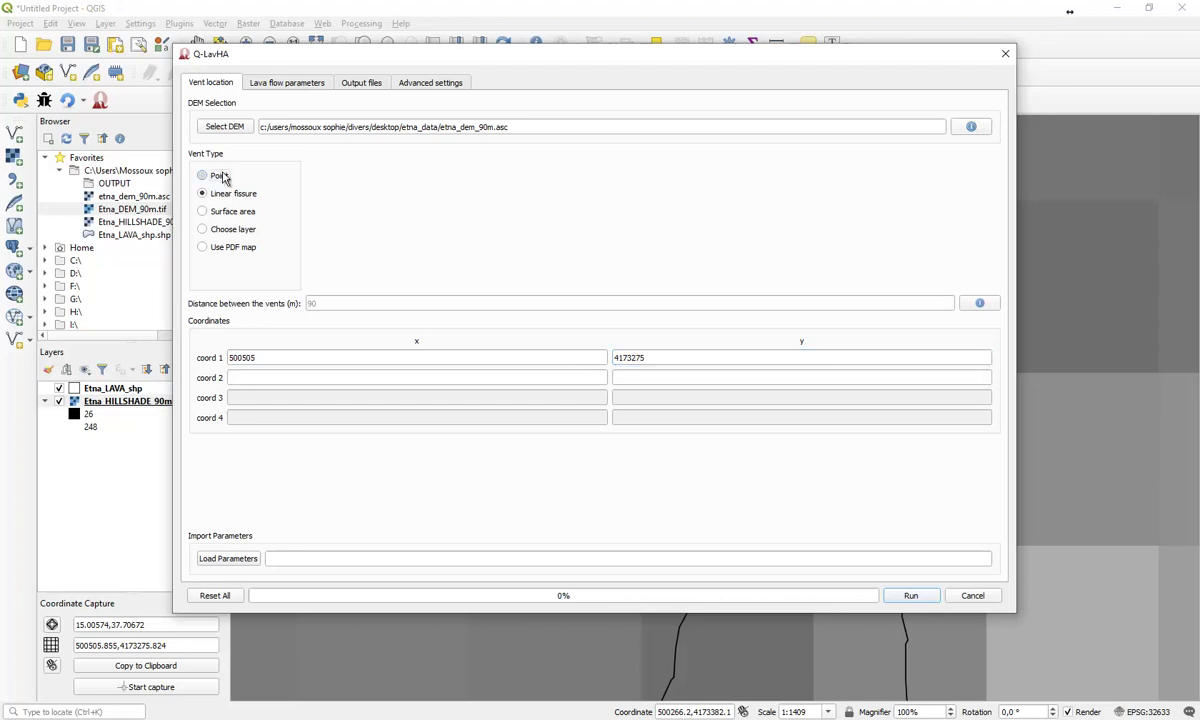
pyautogui.click(203, 175)
pyautogui.click(228, 195)
pyautogui.click(228, 215)
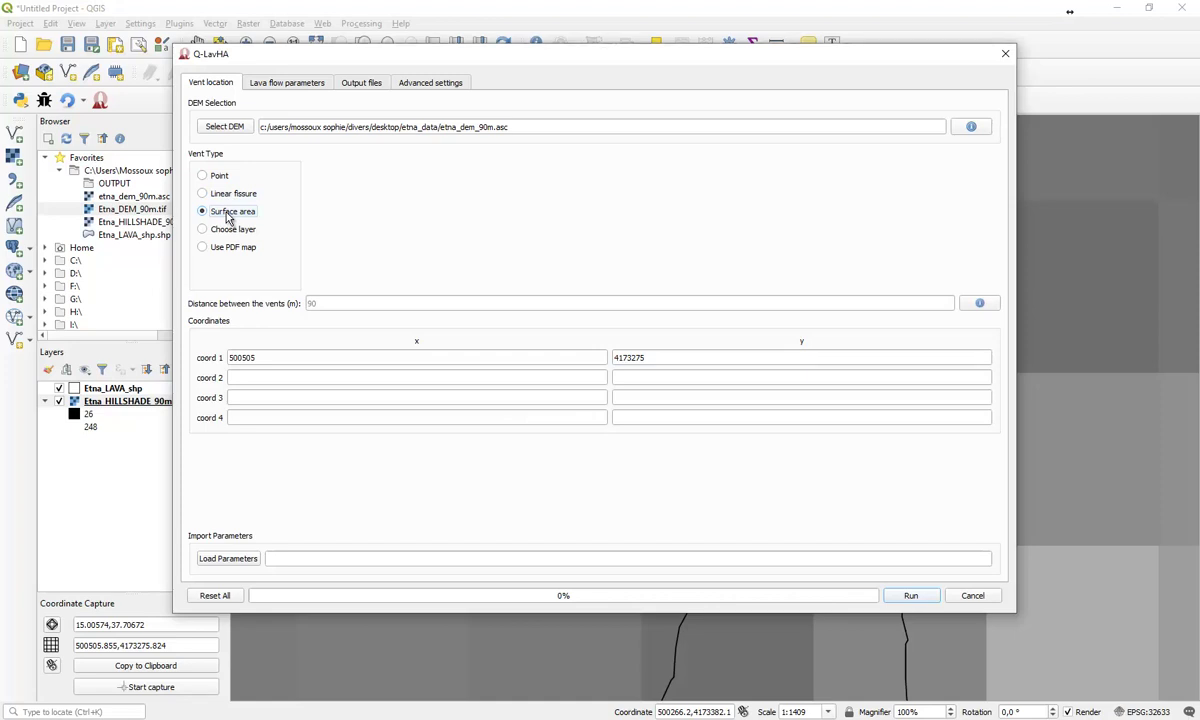
pyautogui.click(498, 396)
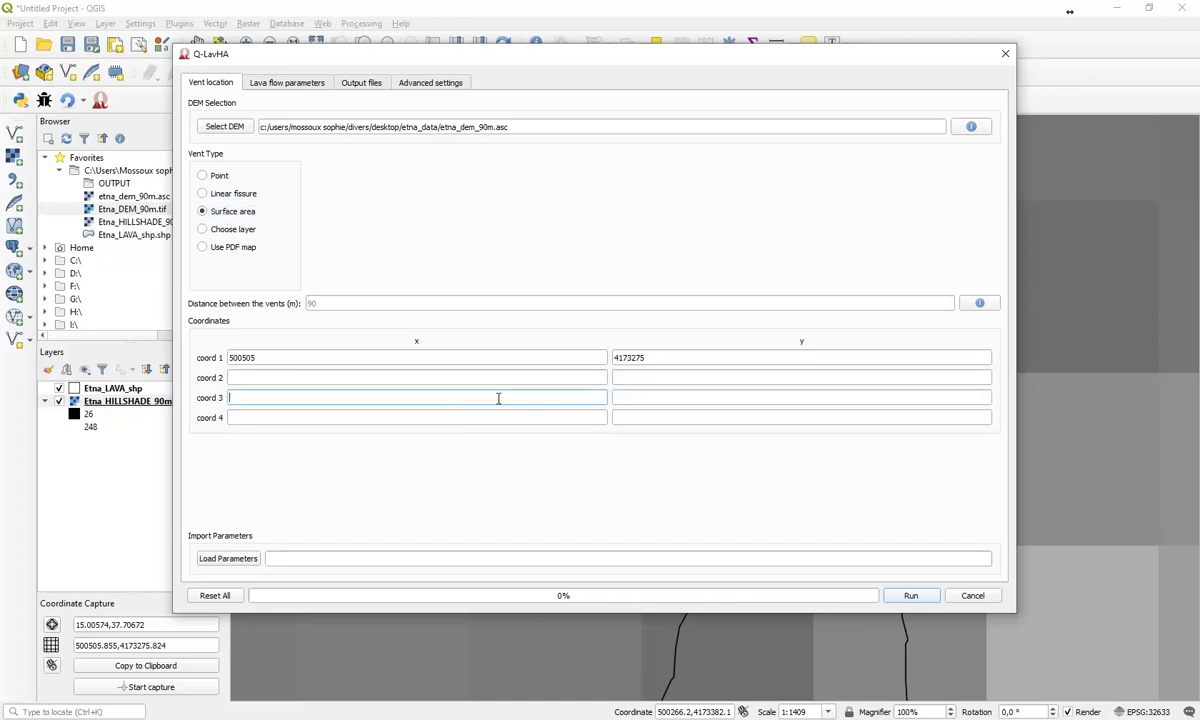
pyautogui.click(660, 397)
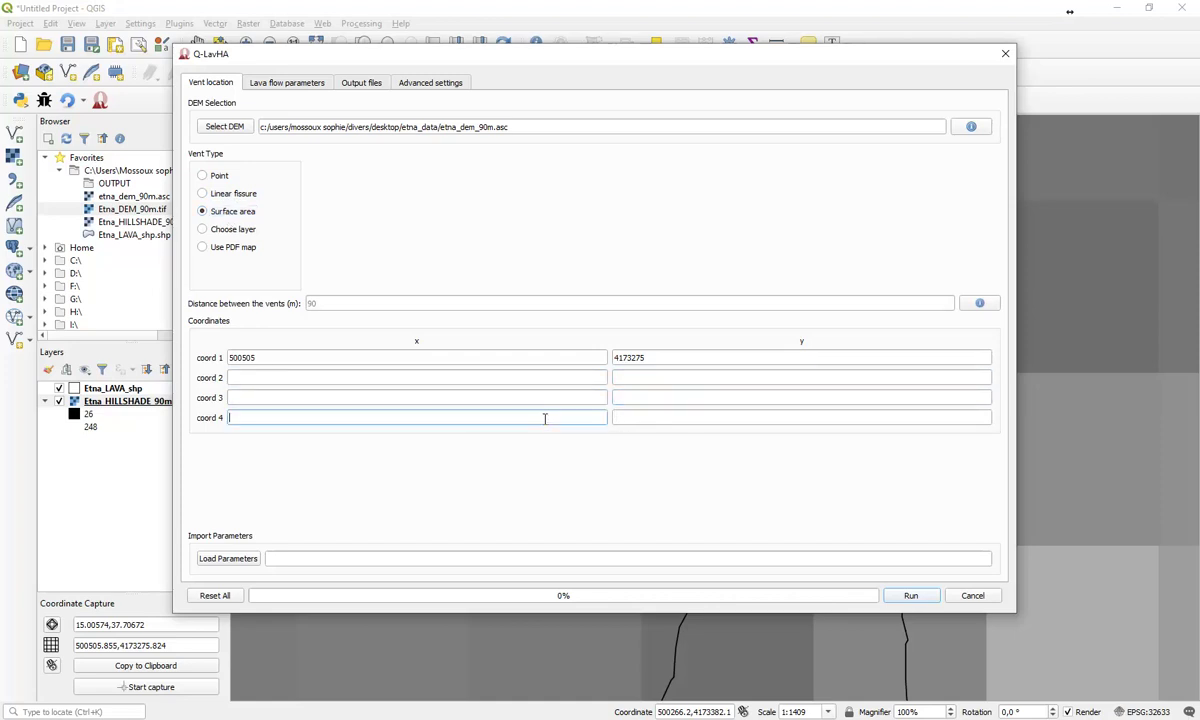
pyautogui.click(228, 193)
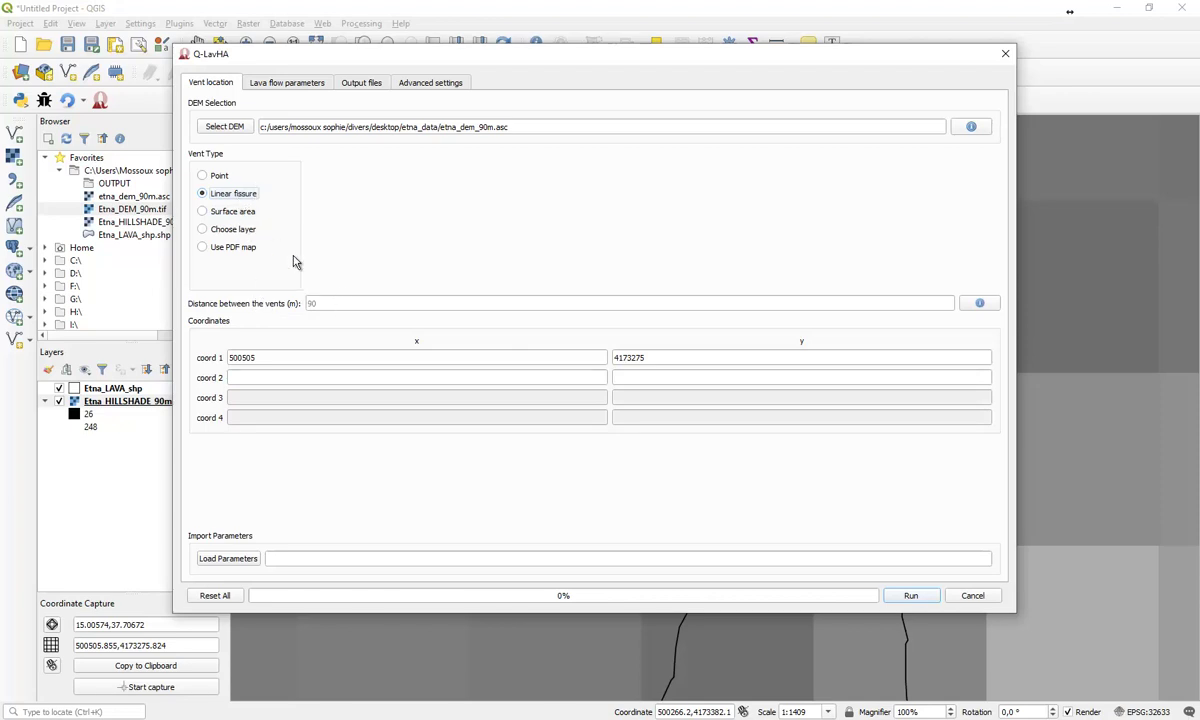
pyautogui.click(337, 302)
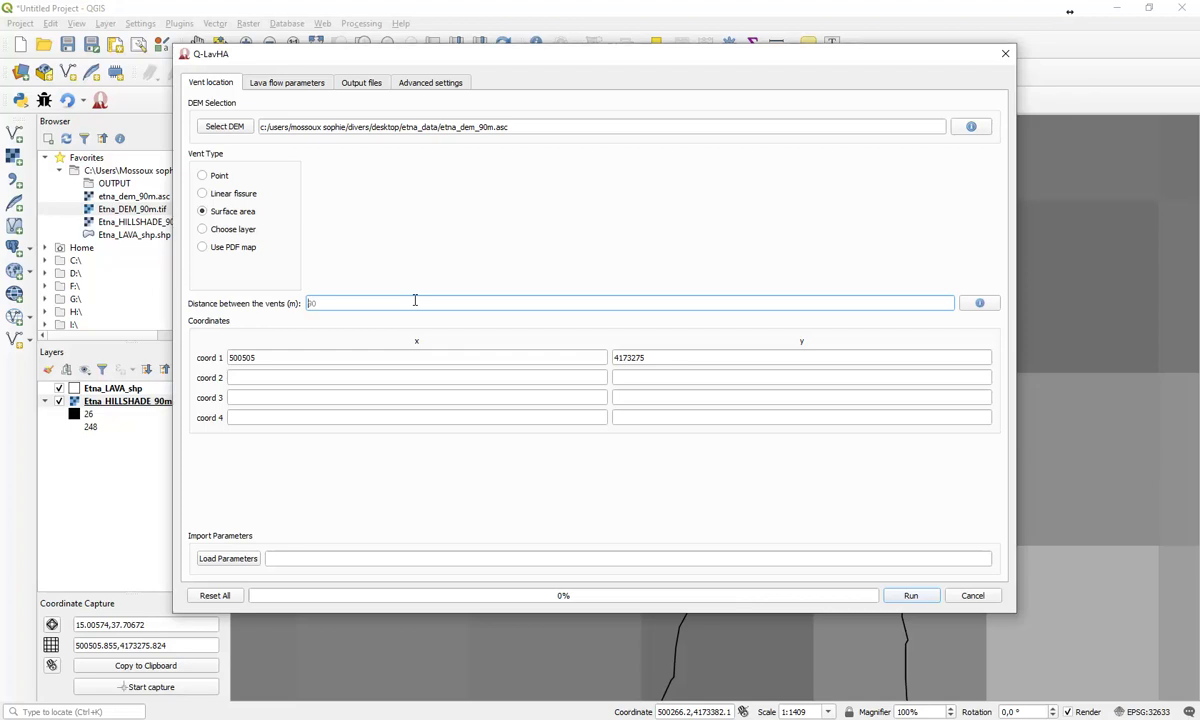
pyautogui.click(203, 175)
# In the lava flow parameters, set Hc to 3.2 m and Hp to 16.5 m.
pyautogui.click(295, 88)
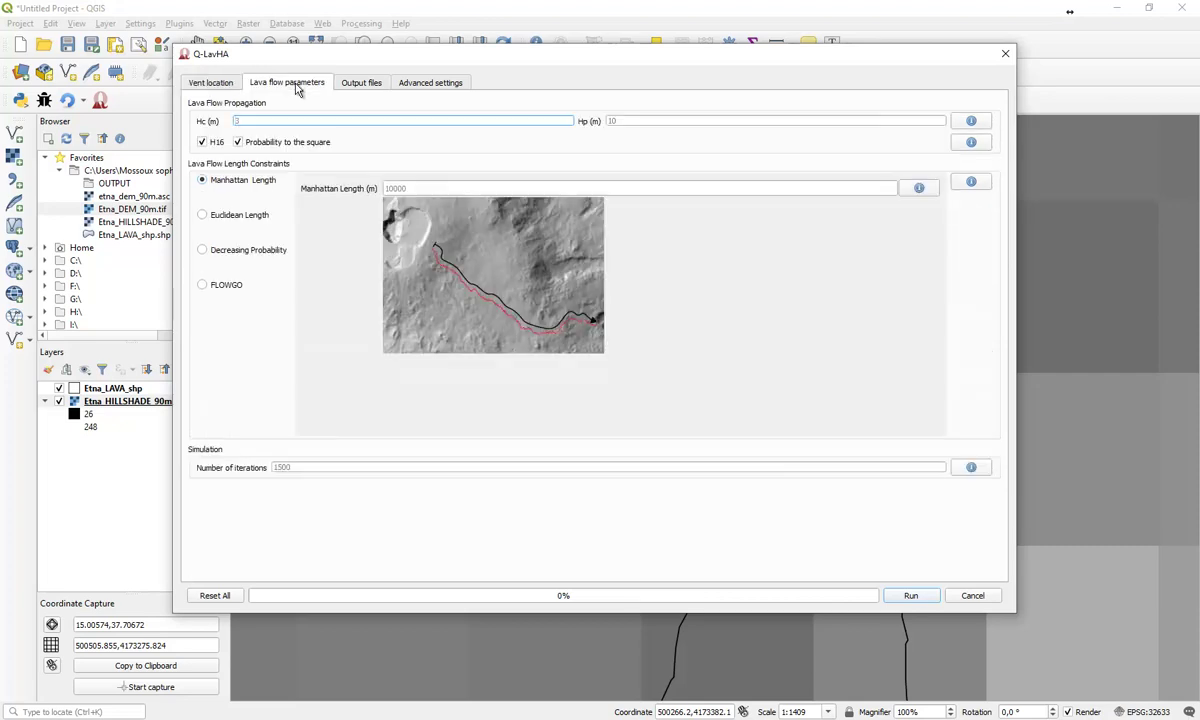
pyautogui.click(1062, 576)
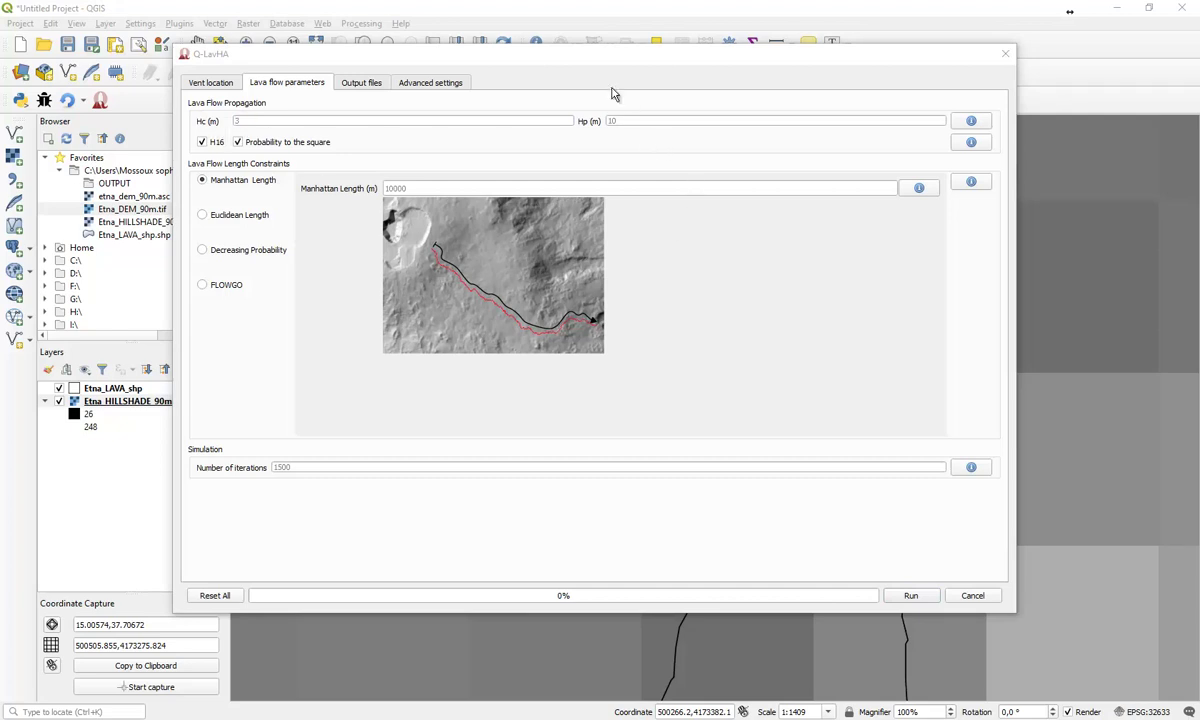
pyautogui.click(567, 121)
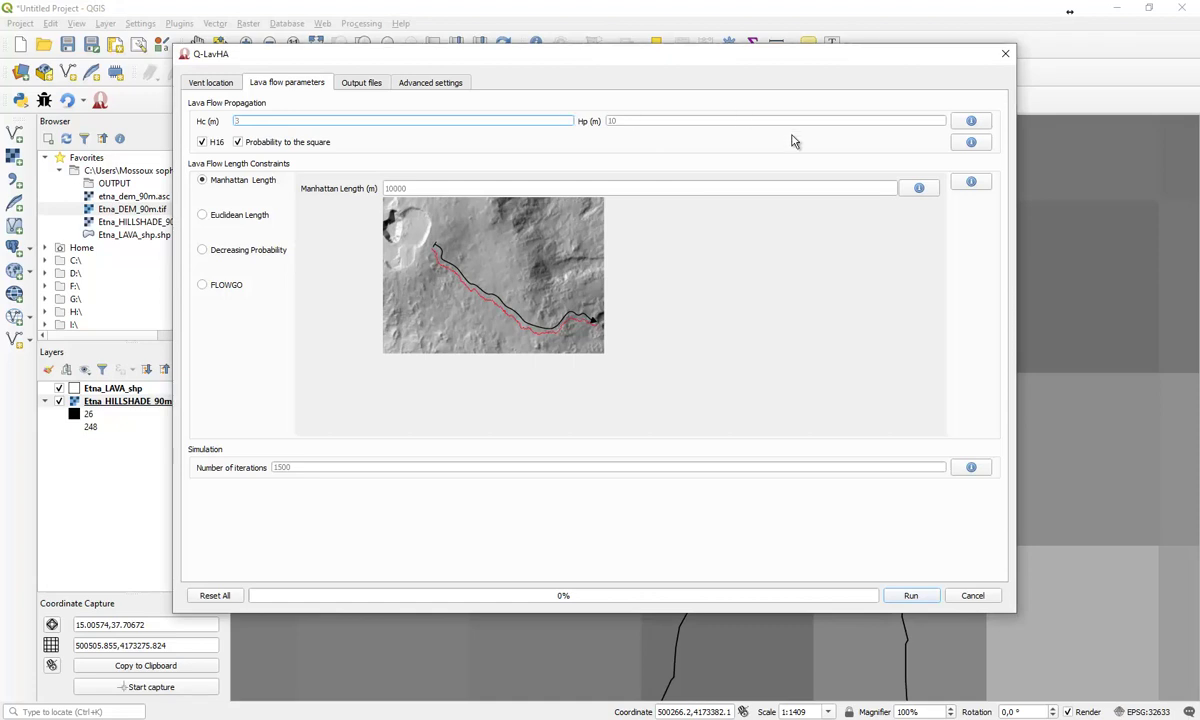
pyautogui.write('3.2')
pyautogui.press('Tab')
pyautogui.write('16')
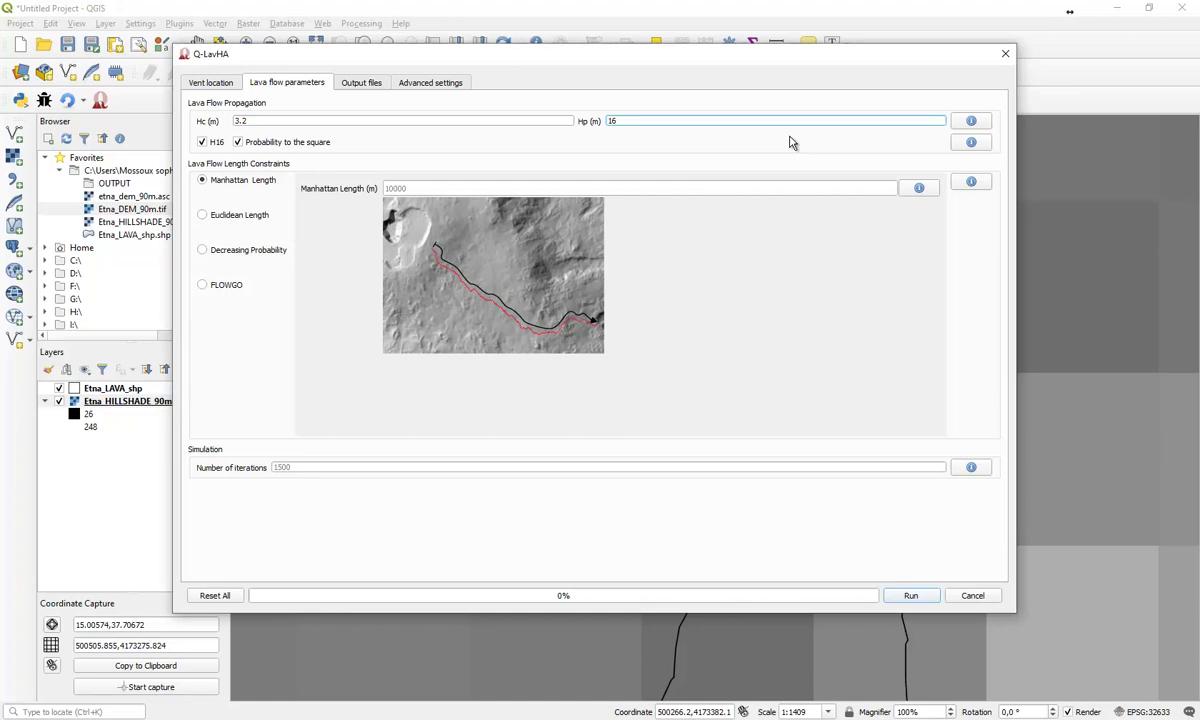
pyautogui.write('.5')
# Switch the length constraint from Manhattan to Euclidean Length, limit 10000 m.
pyautogui.click(938, 593)
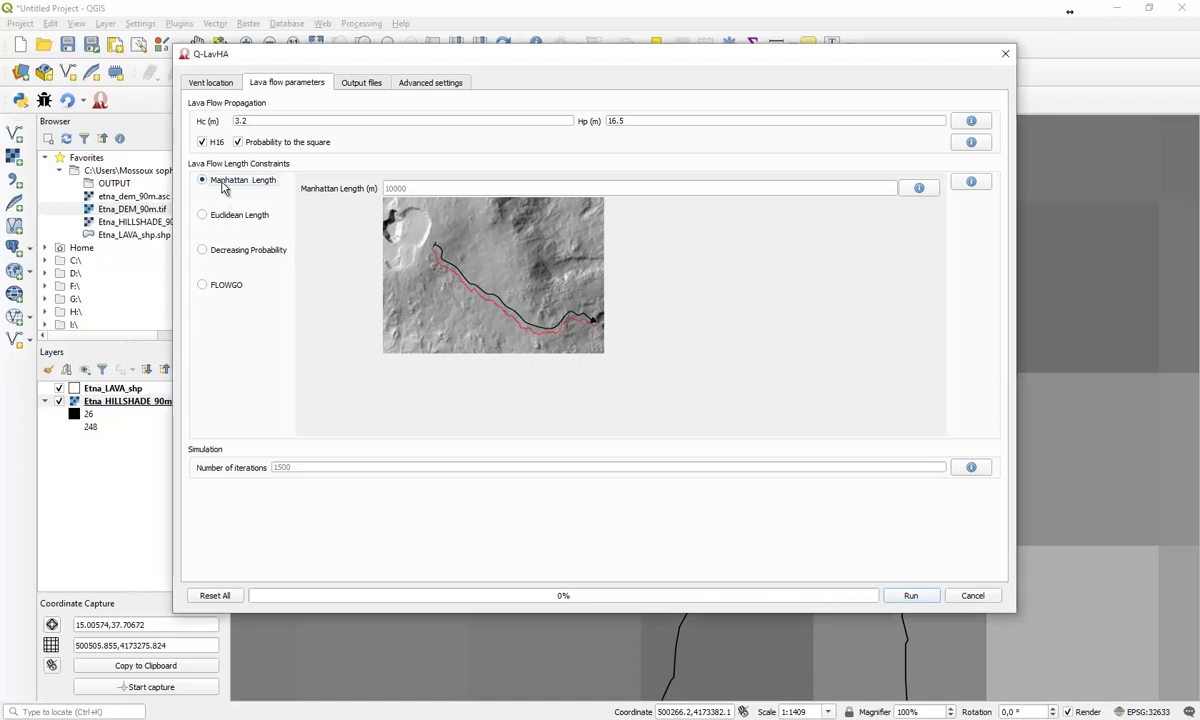
pyautogui.click(233, 186)
pyautogui.click(238, 218)
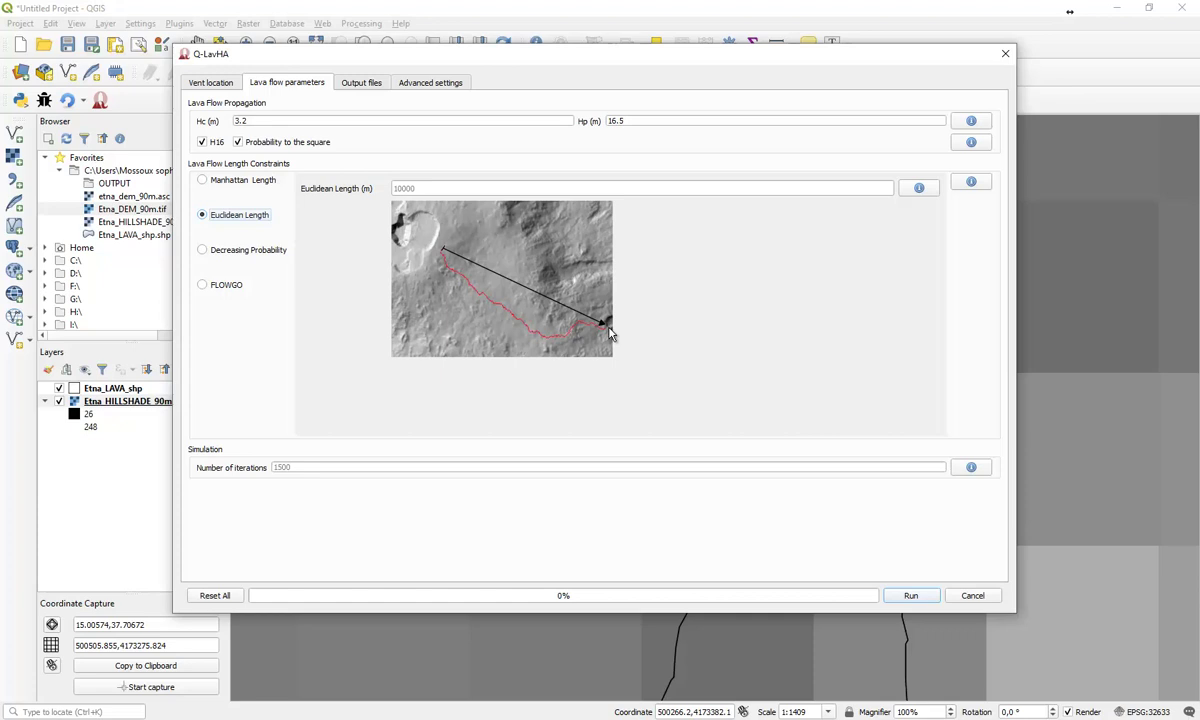
# Review the Decreasing Probability and FLOWGO options, then reselect Manhattan Length at 10000 m.
pyautogui.click(219, 252)
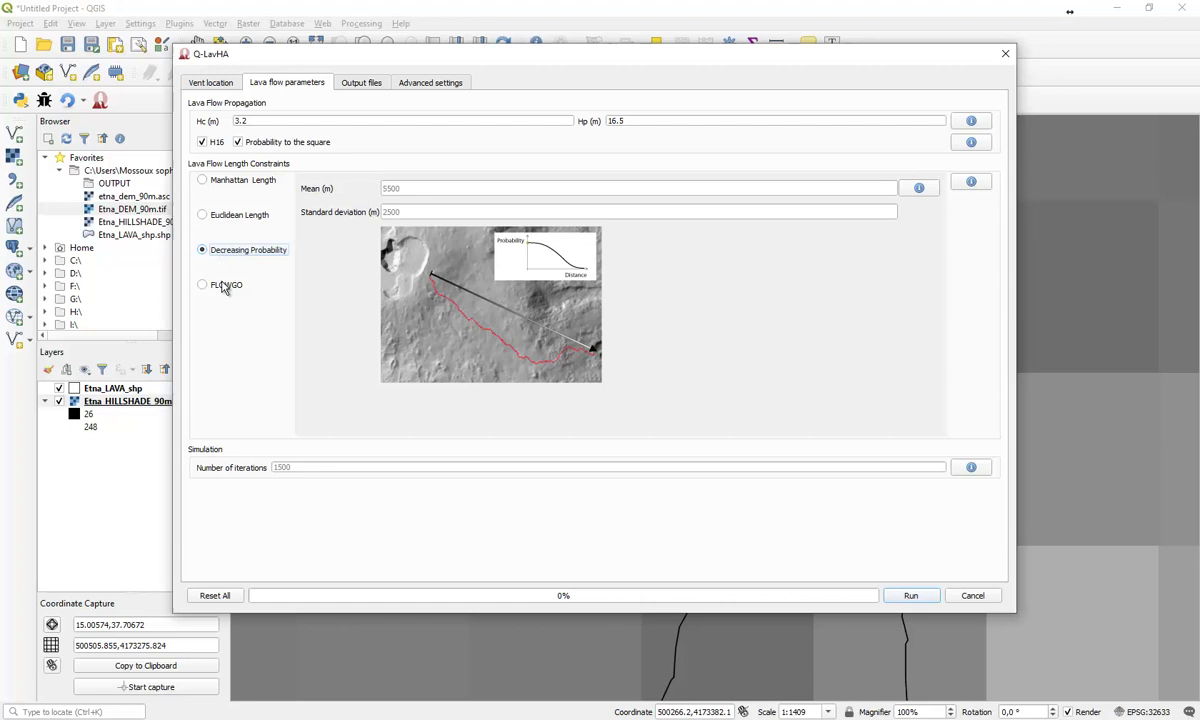
pyautogui.click(223, 287)
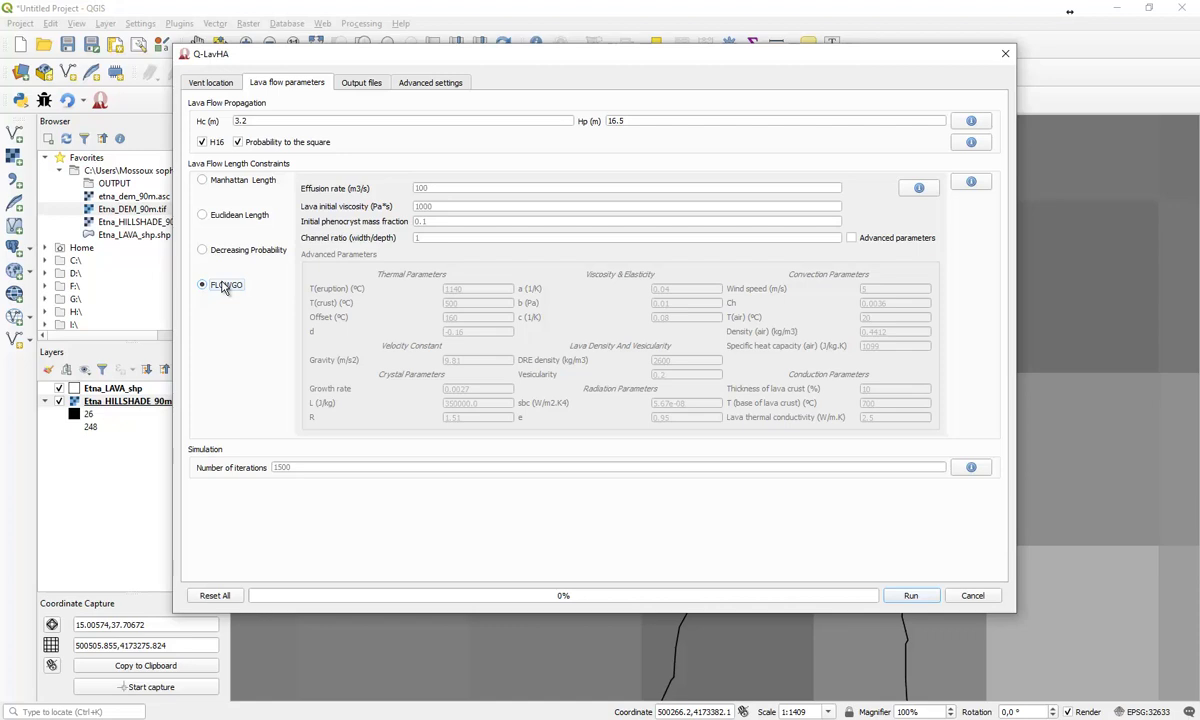
pyautogui.click(250, 188)
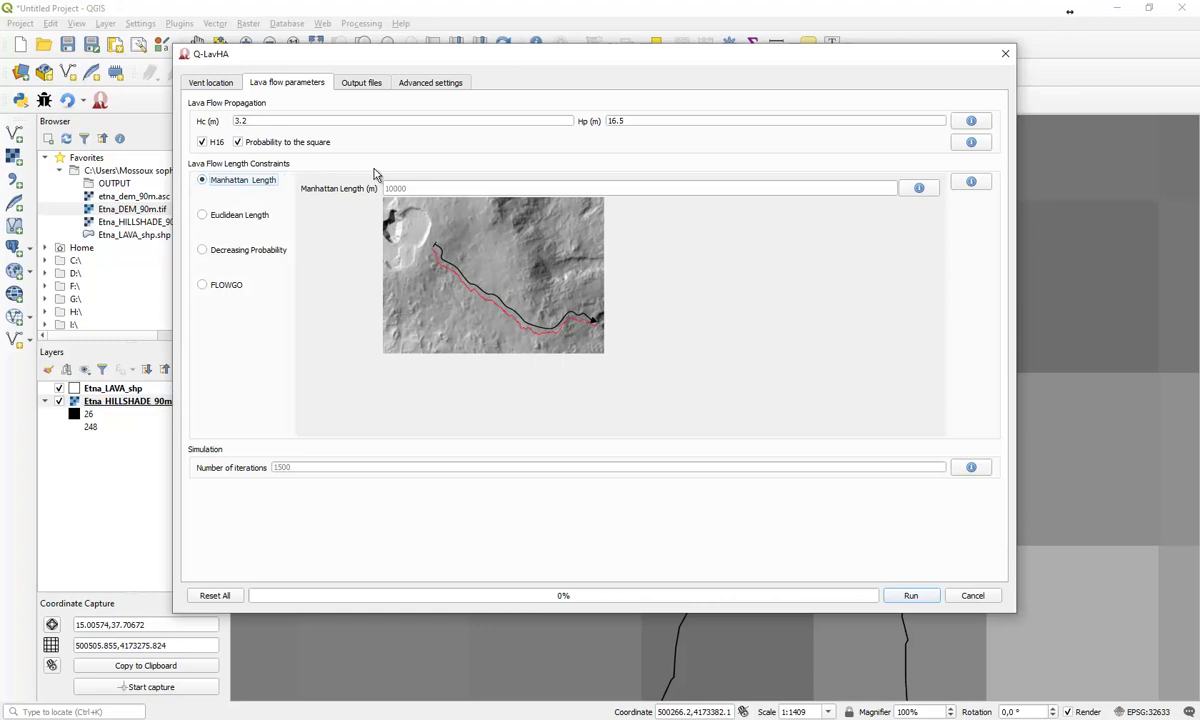
pyautogui.click(445, 188)
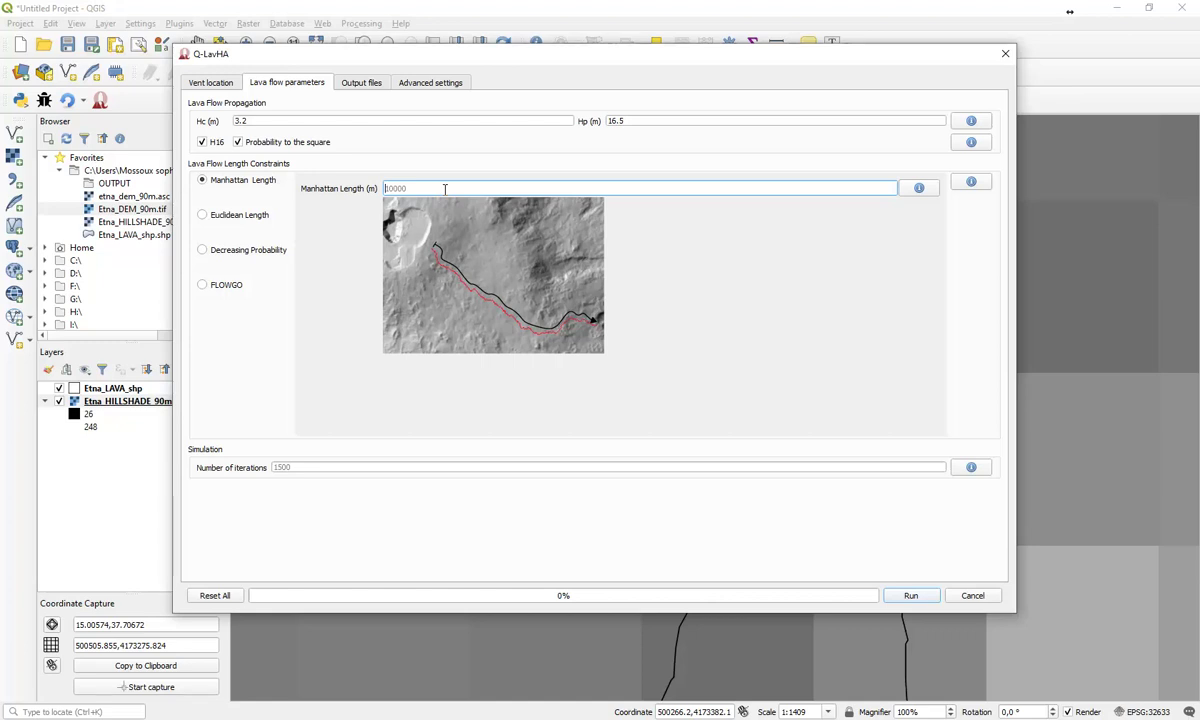
# Enter a Manhattan length of 6640 m and 1500 iterations.
pyautogui.write('6640')
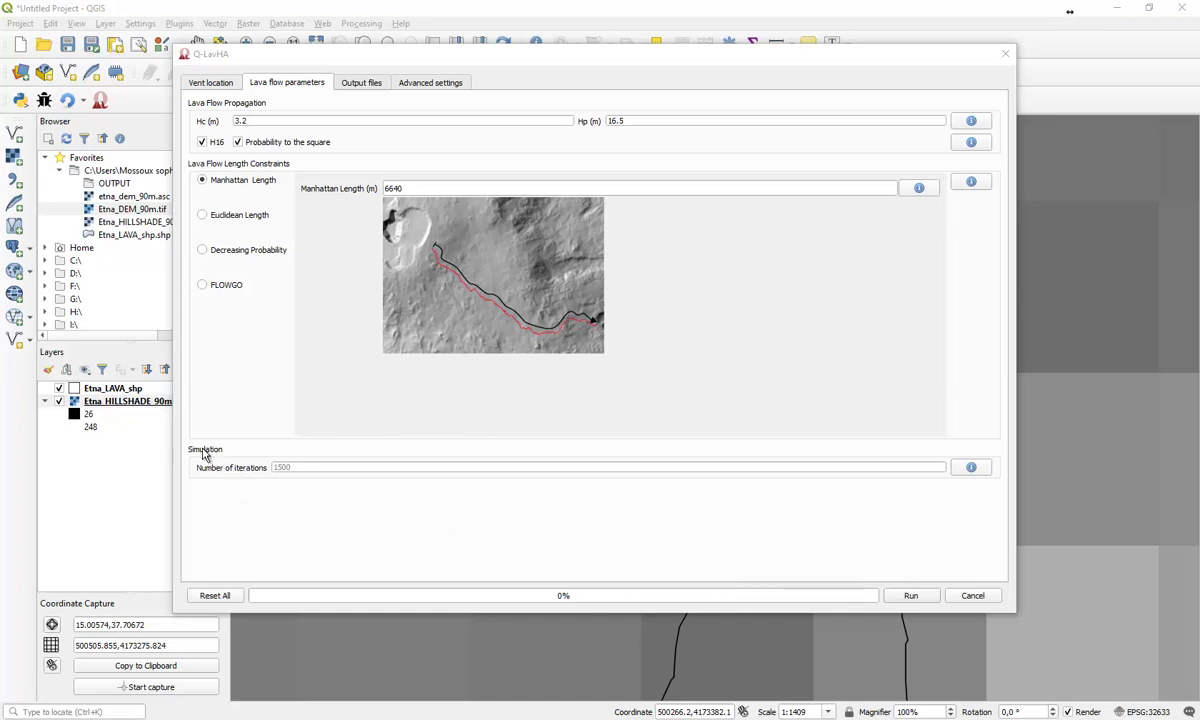
pyautogui.click(336, 462)
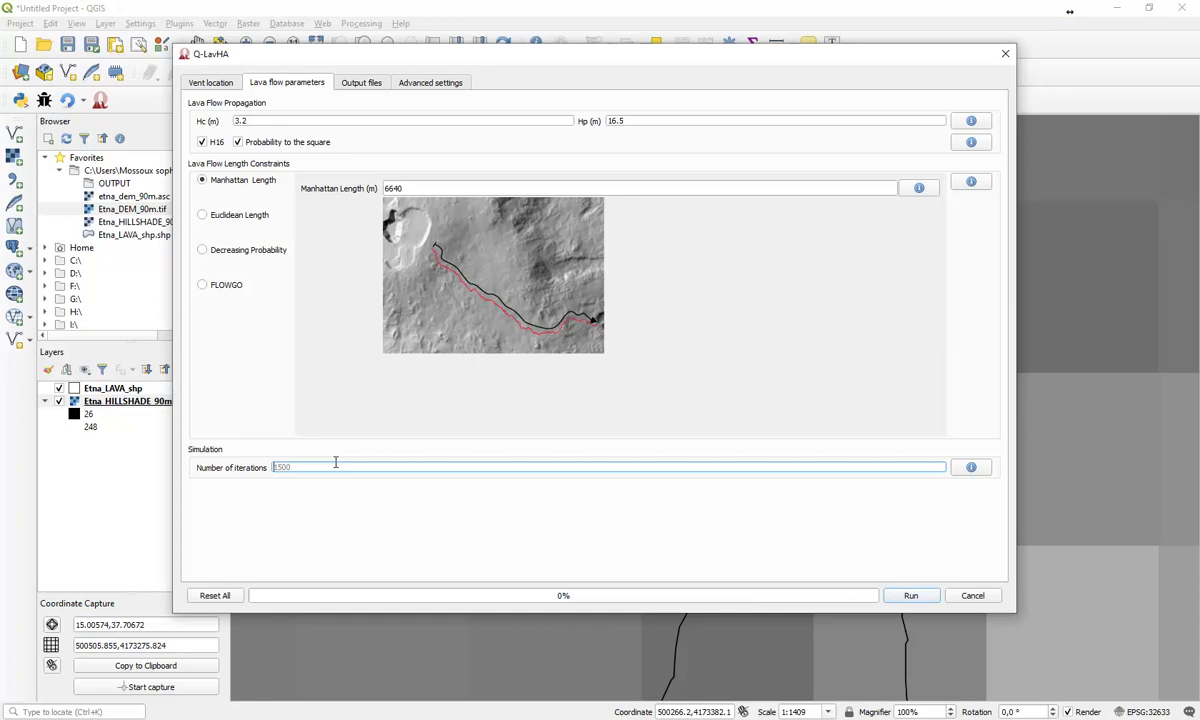
pyautogui.click(292, 466)
pyautogui.write('1500')
pyautogui.doubleClick(281, 468)
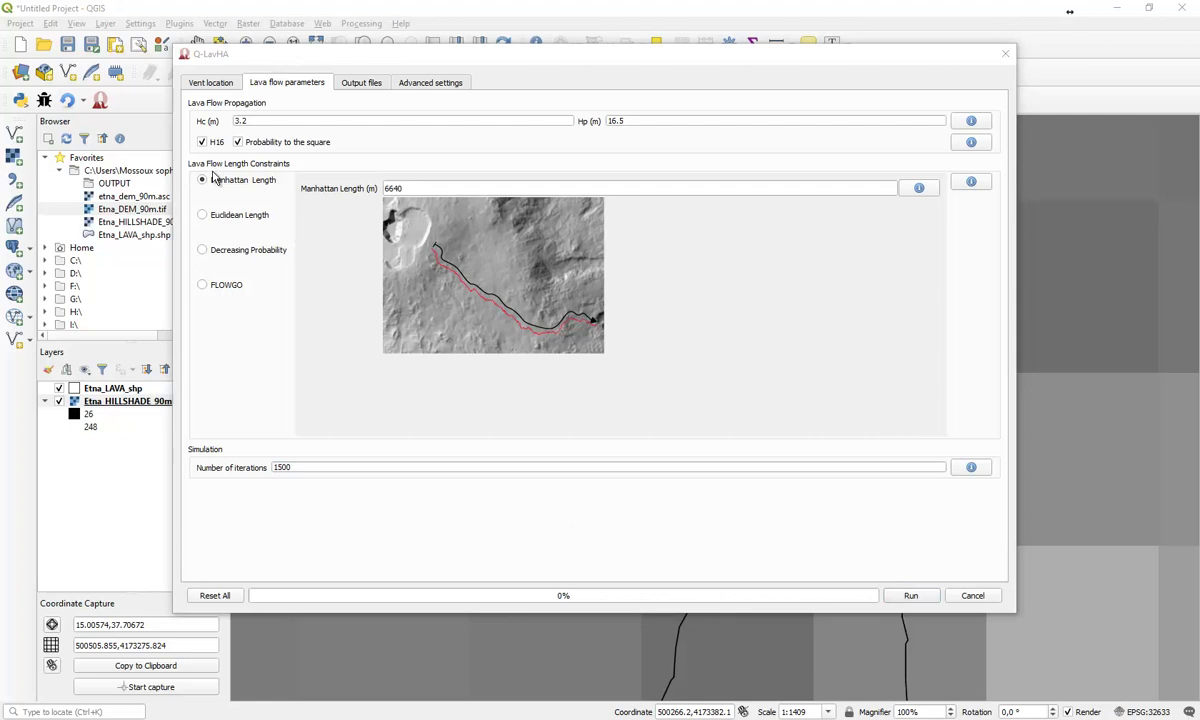
# Set the output folder to OUTPUT and name the results etna_manhattan.
pyautogui.click(359, 86)
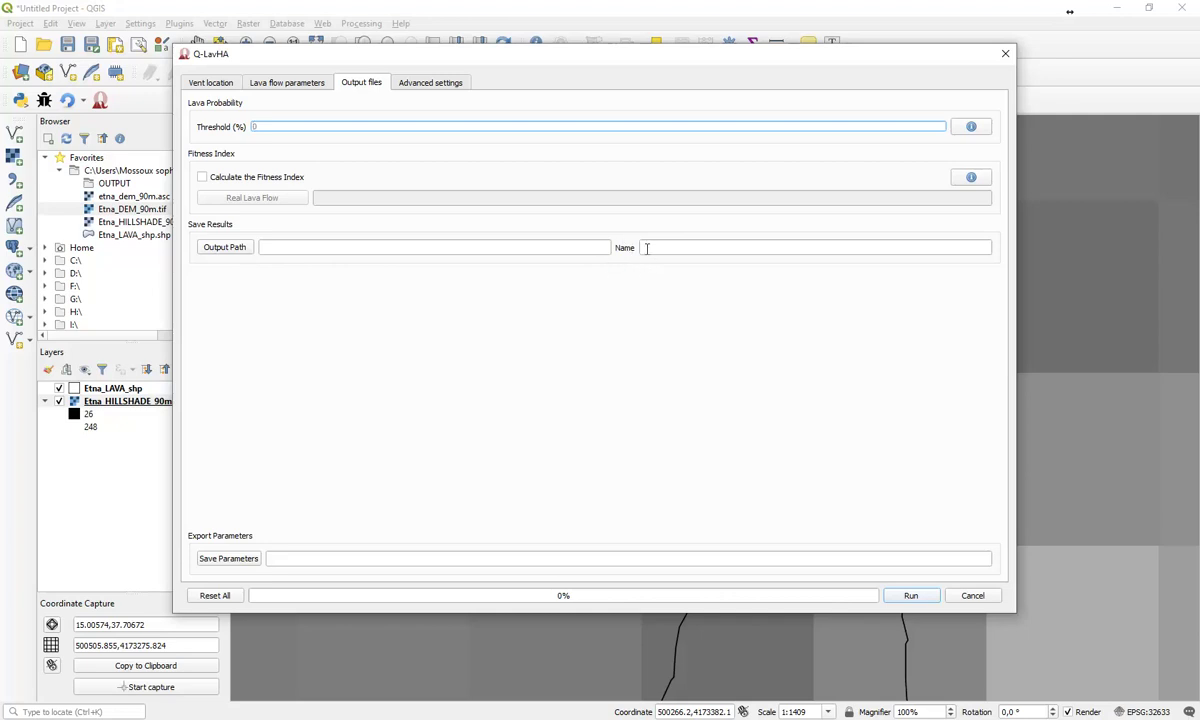
pyautogui.click(243, 248)
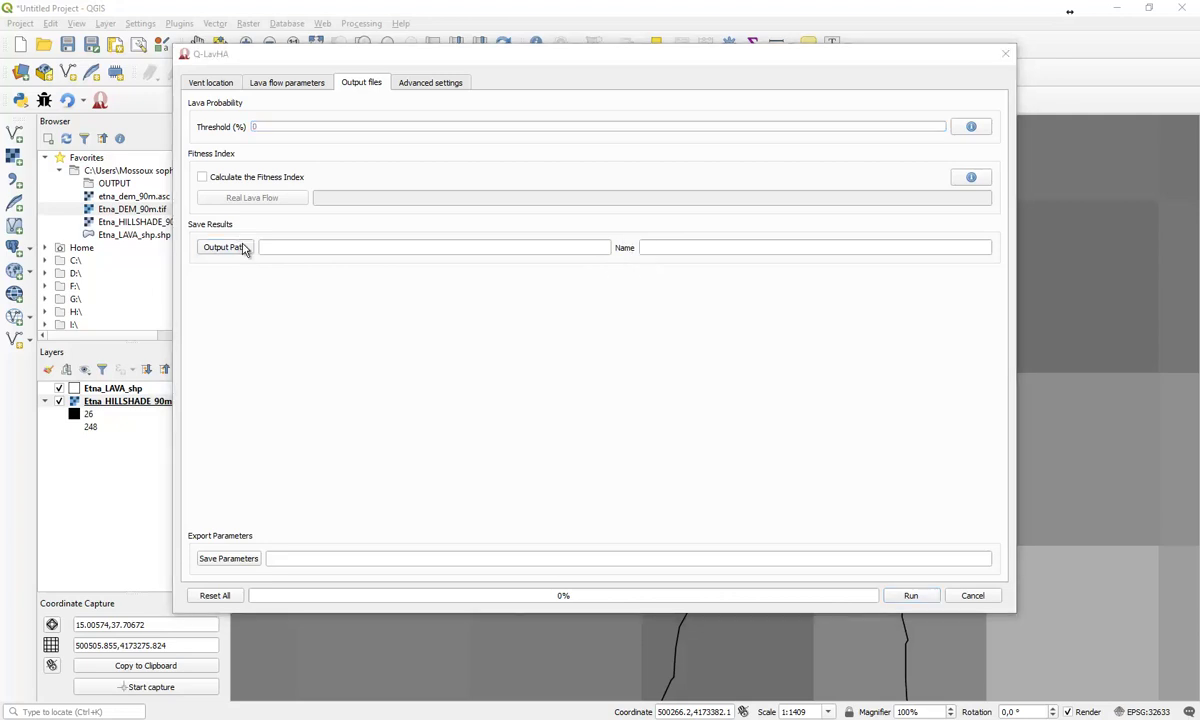
pyautogui.click(330, 185)
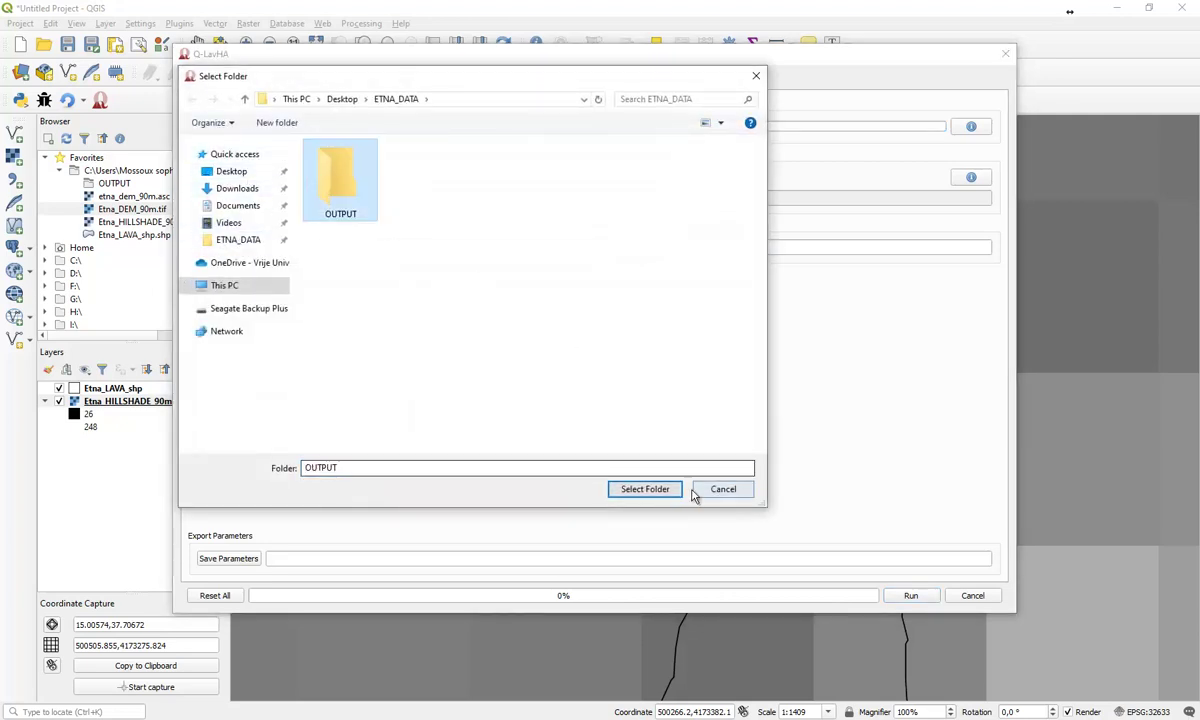
pyautogui.click(661, 491)
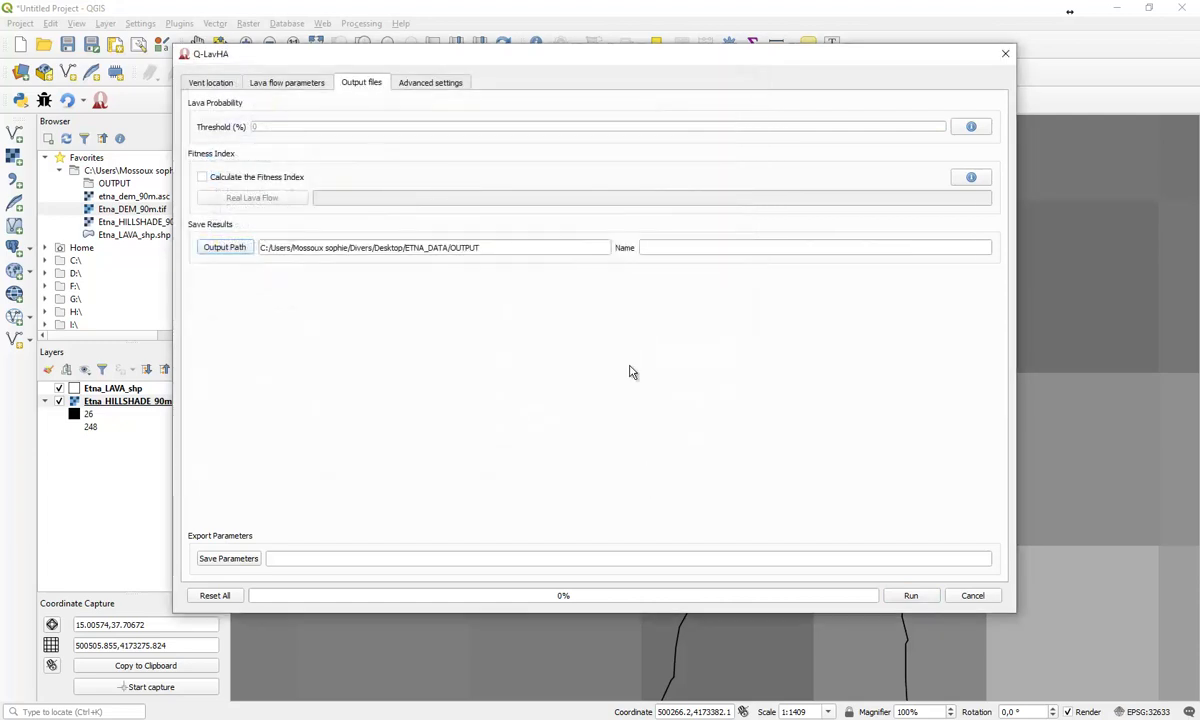
pyautogui.click(662, 248)
pyautogui.write('etn')
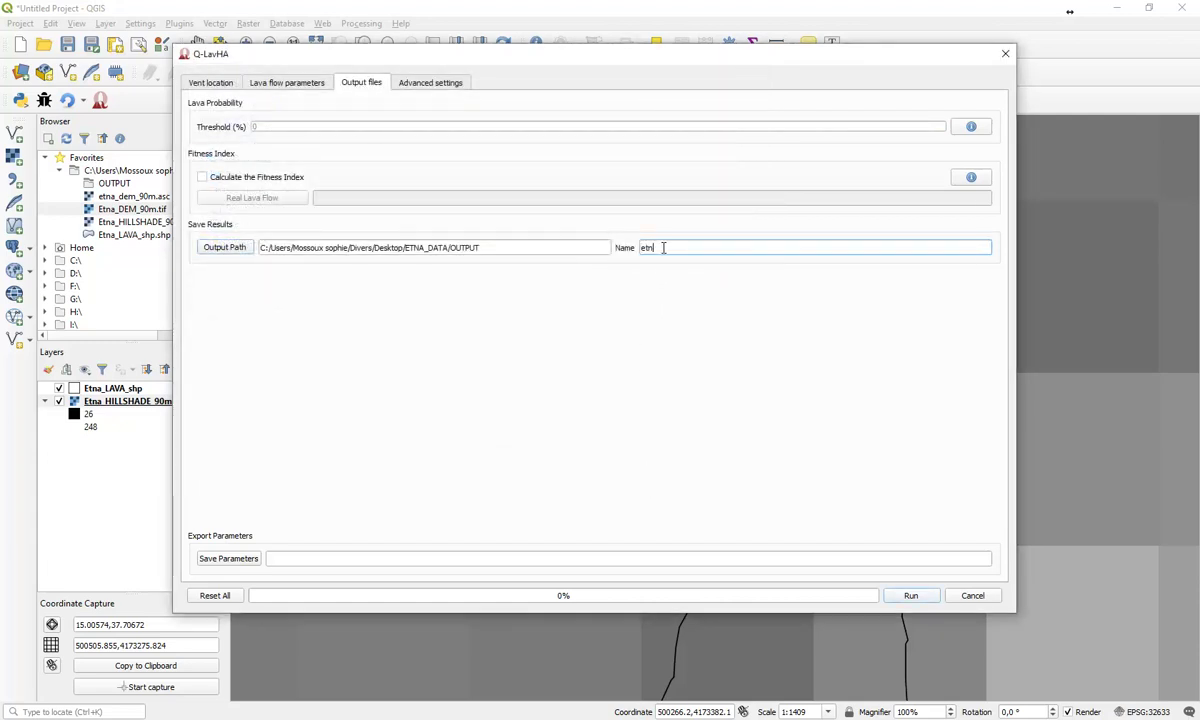
pyautogui.write('a_lanh')
pyautogui.write('attan')
pyautogui.moveTo(662, 251); pyautogui.dragTo(704, 247)
# Save the parameters as etna.qlc and run the Manhattan simulation with Ctrl+R.
pyautogui.click(245, 559)
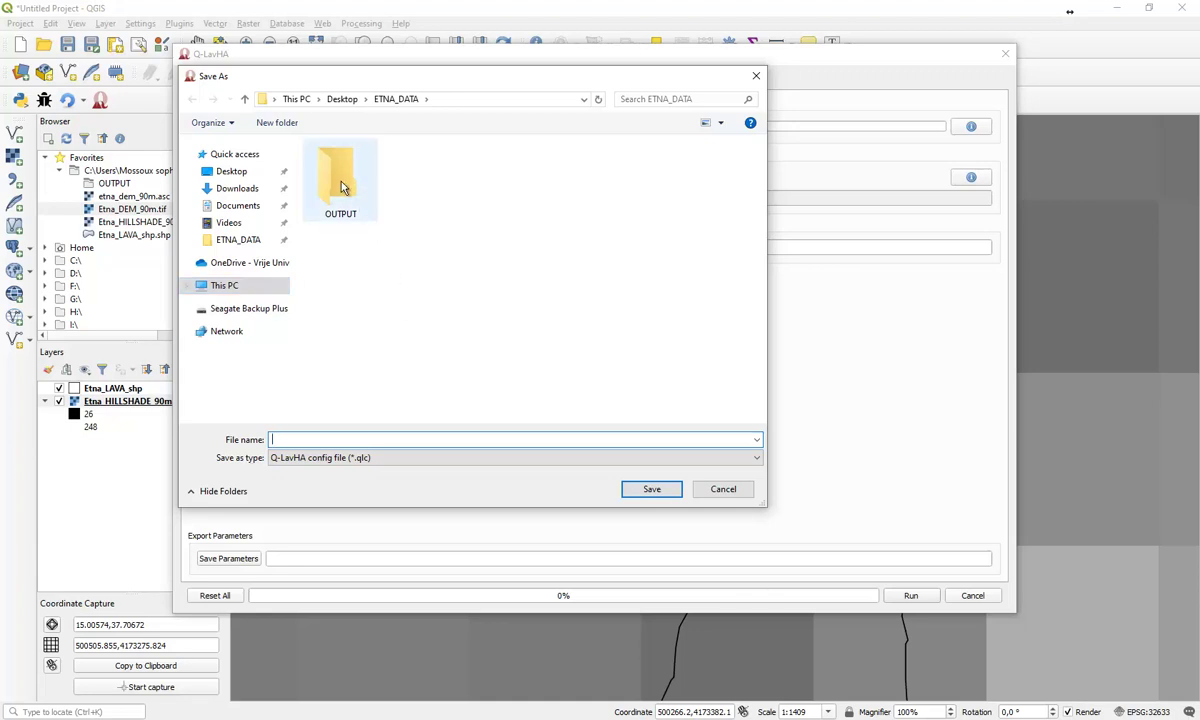
pyautogui.write('etna')
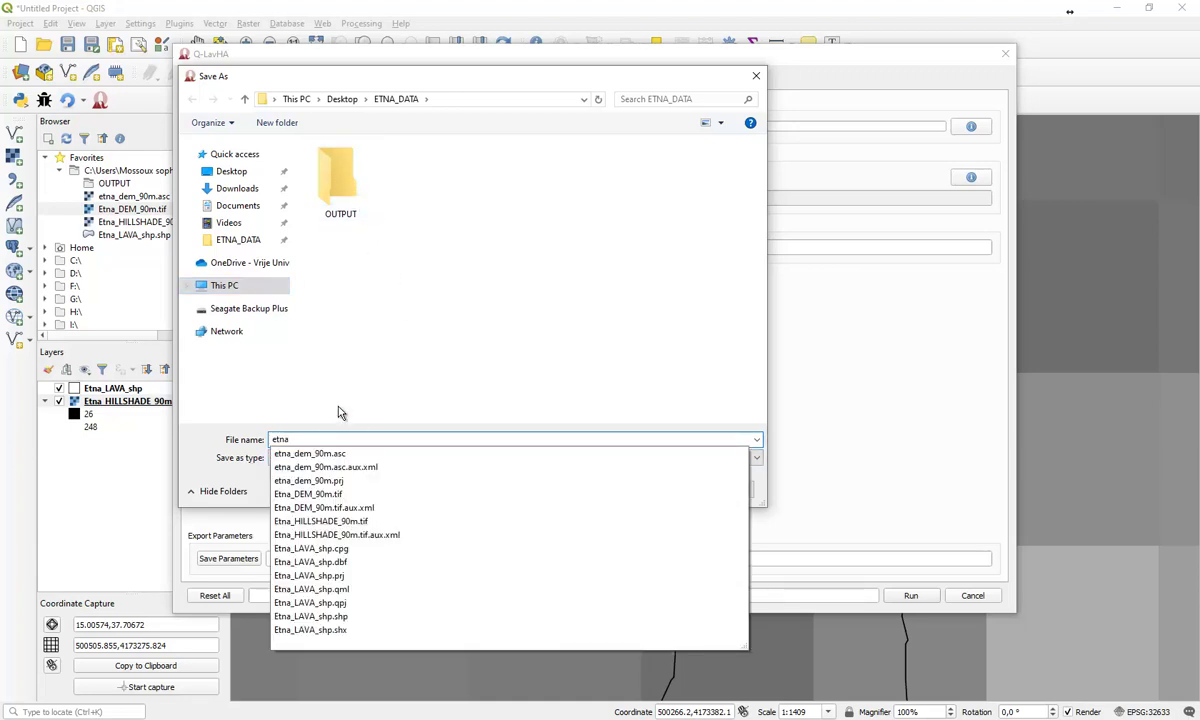
pyautogui.press('Escape')
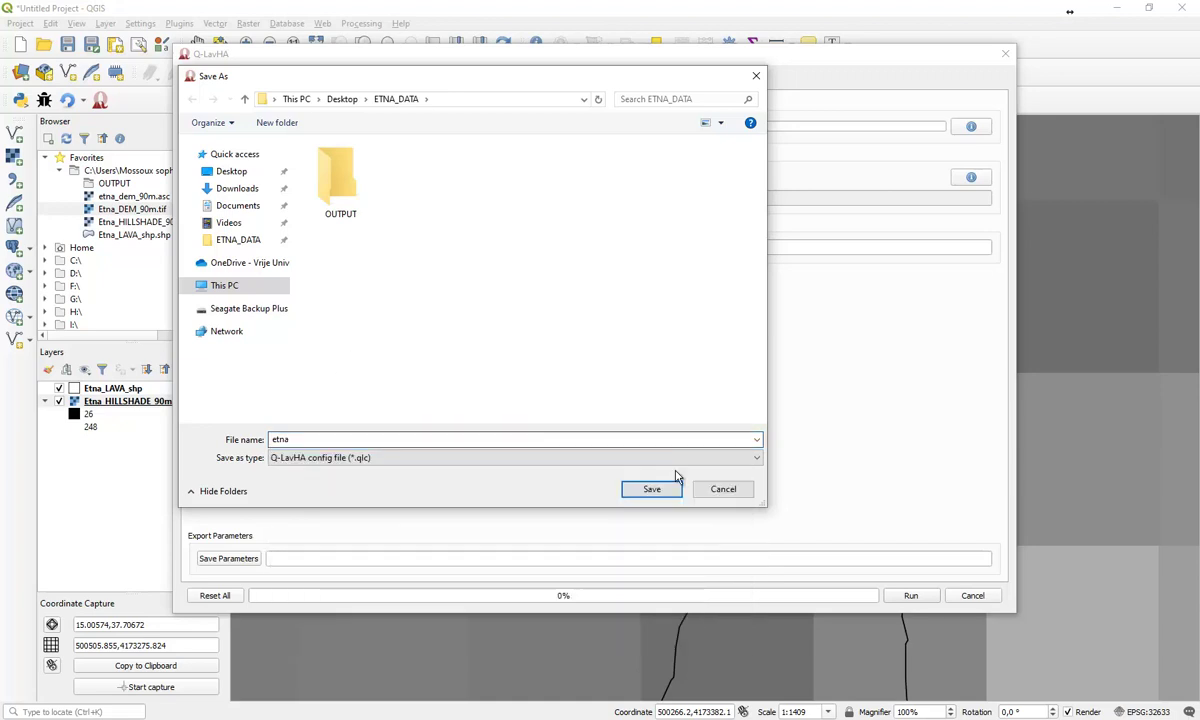
pyautogui.click(655, 491)
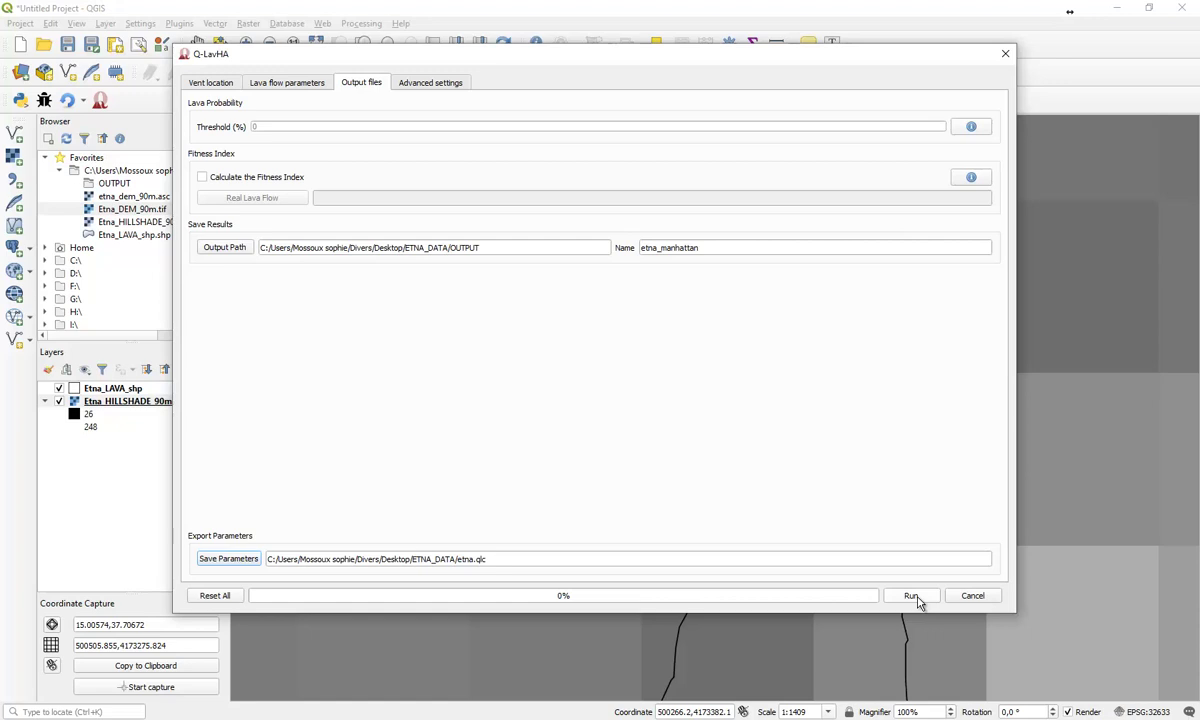
pyautogui.hotkey('ctrl', 'r')
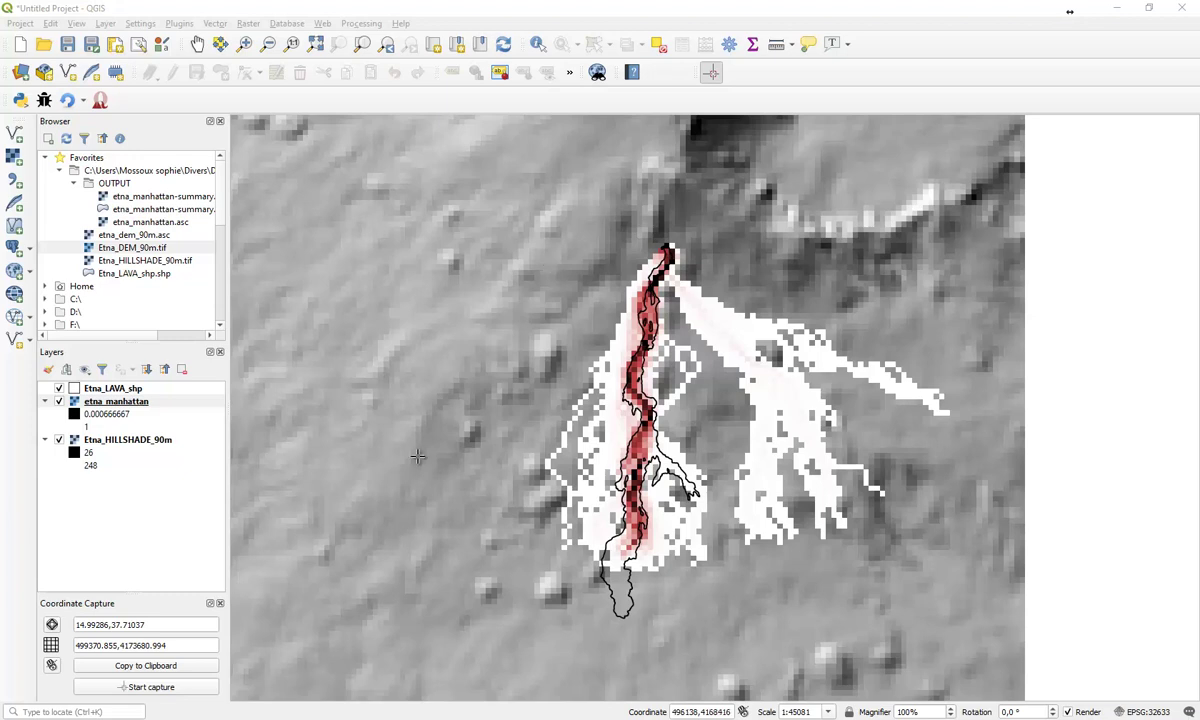
# Reopen Q-LavHA, browse its tabs, change Manhattan length to 7000, then Reset All.
pyautogui.click(99, 102)
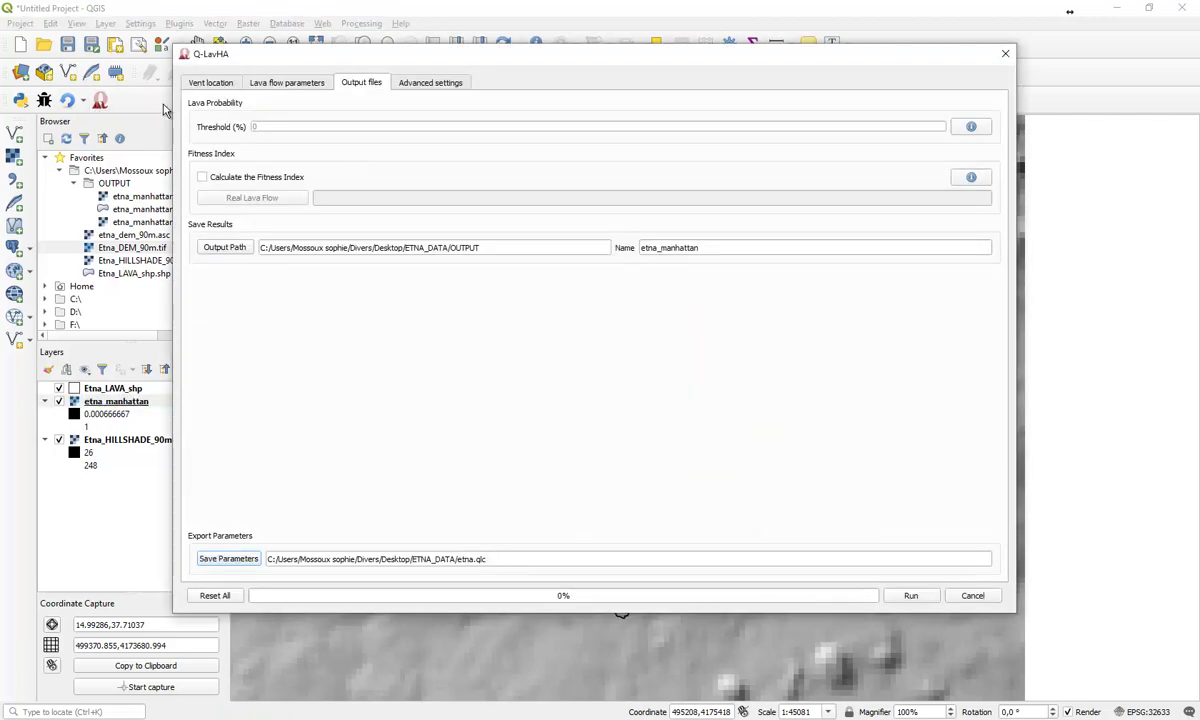
pyautogui.click(254, 84)
pyautogui.click(226, 84)
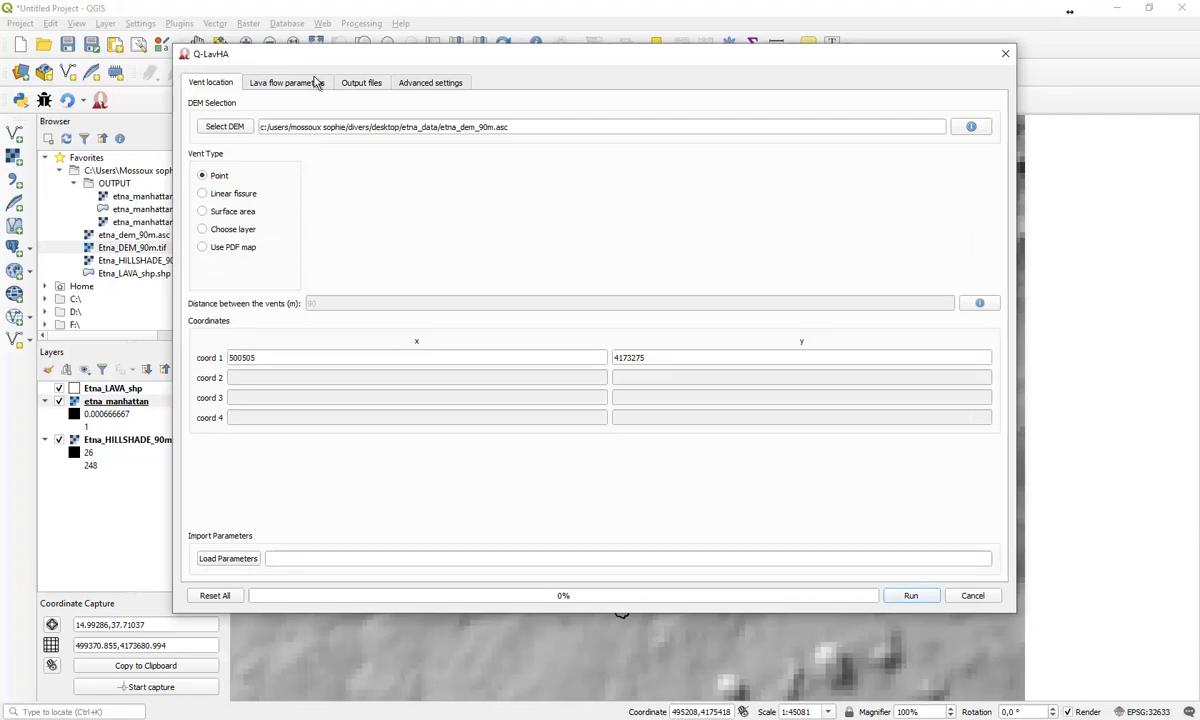
pyautogui.click(362, 88)
pyautogui.click(299, 88)
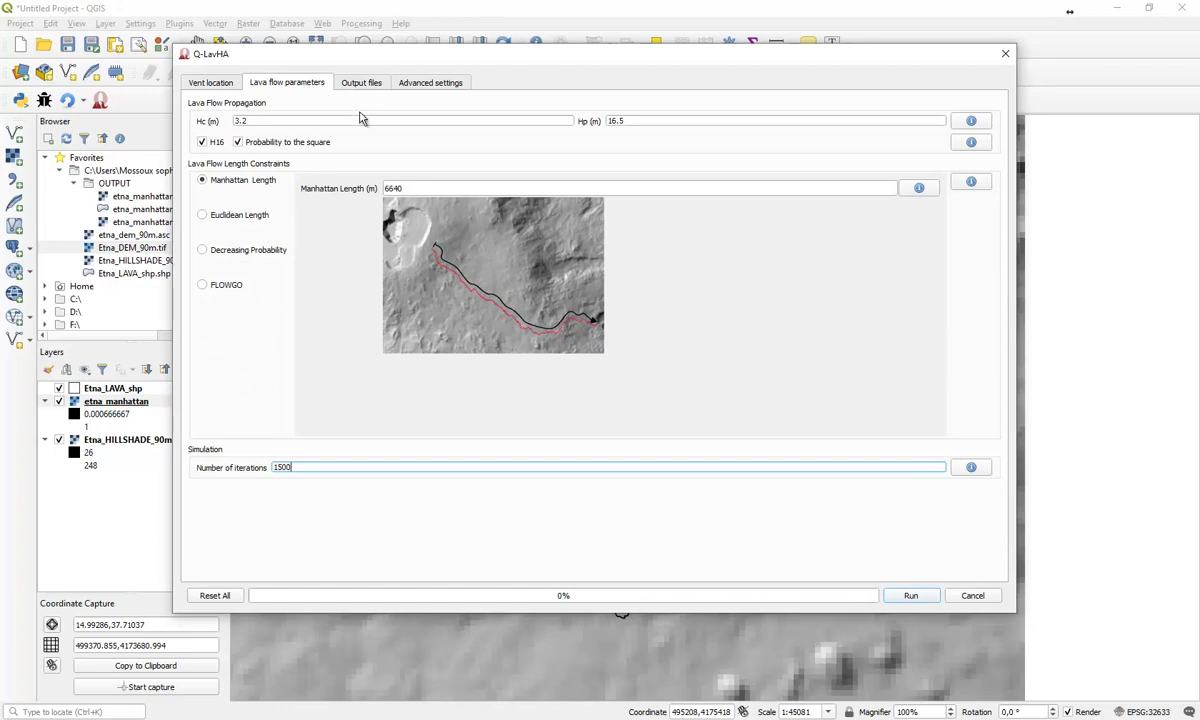
pyautogui.doubleClick(403, 187)
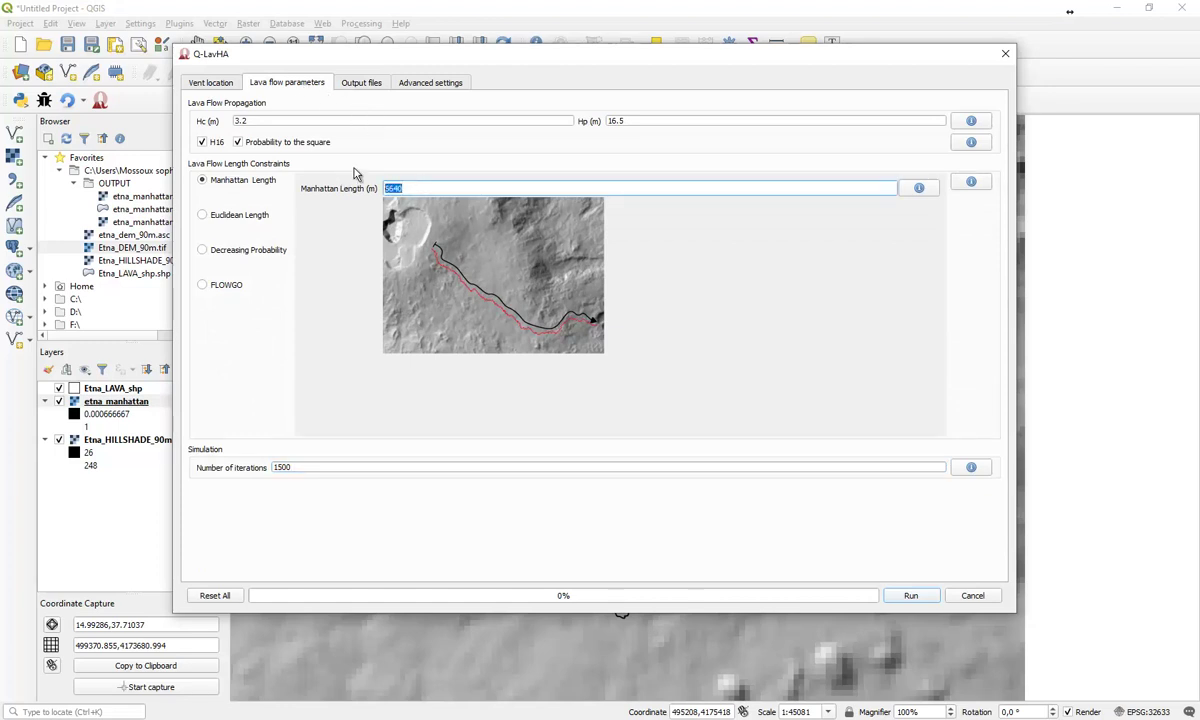
pyautogui.write('7000')
pyautogui.click(214, 595)
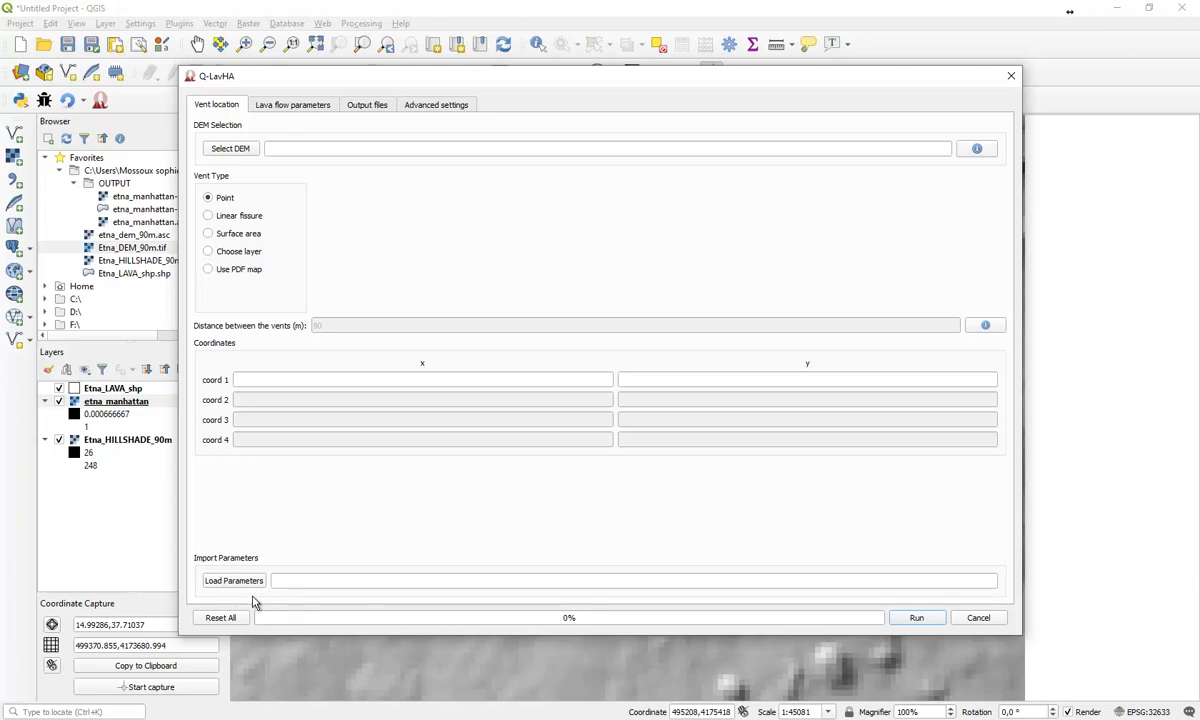
# Reload the etna.qlc parameters and switch the flow constraint to a 6250 m Euclidean length.
pyautogui.click(240, 584)
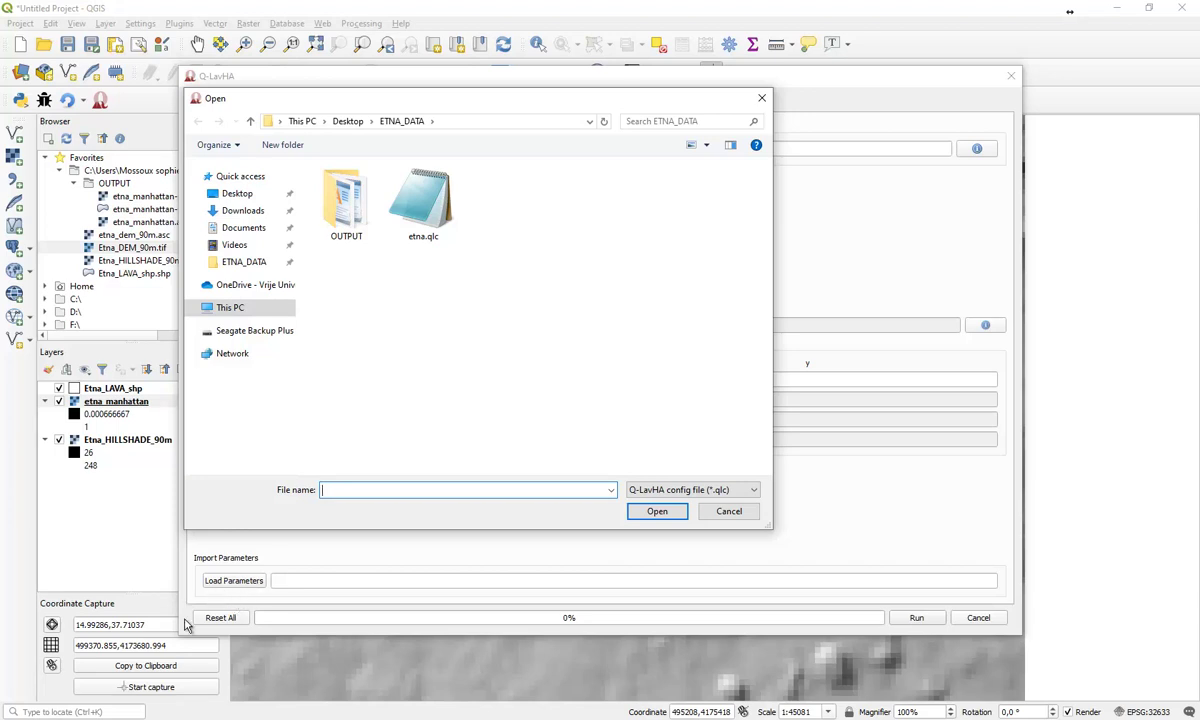
pyautogui.click(420, 200)
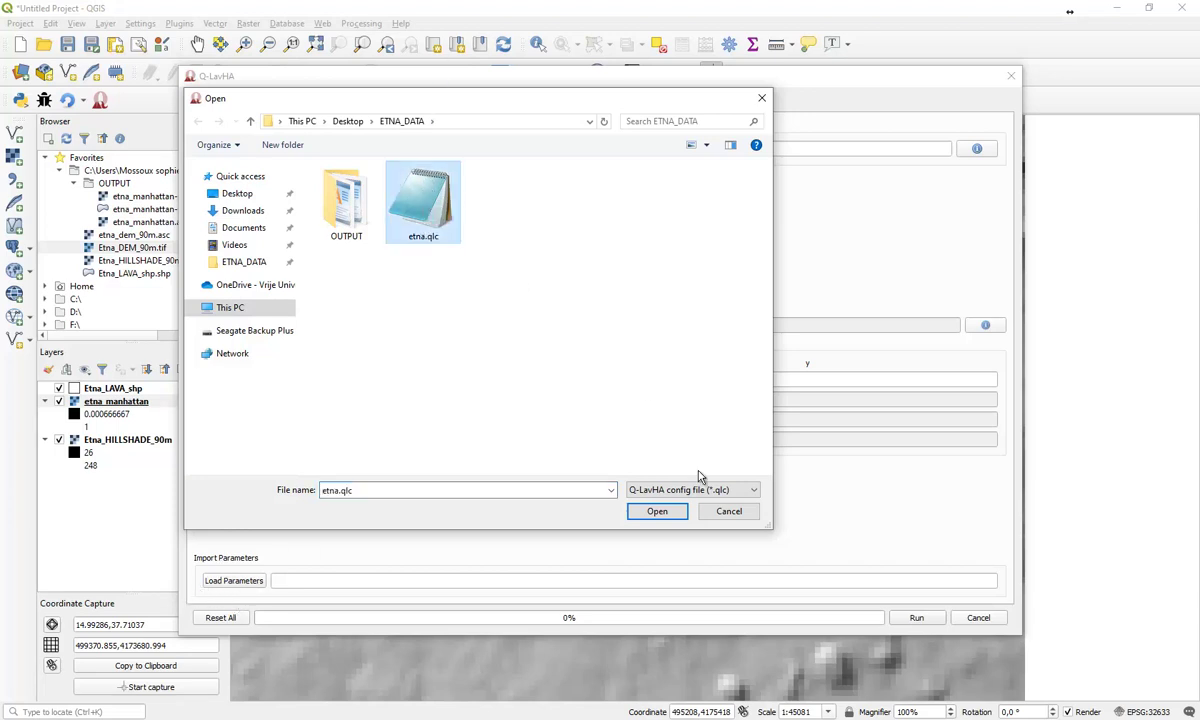
pyautogui.click(655, 512)
pyautogui.click(289, 101)
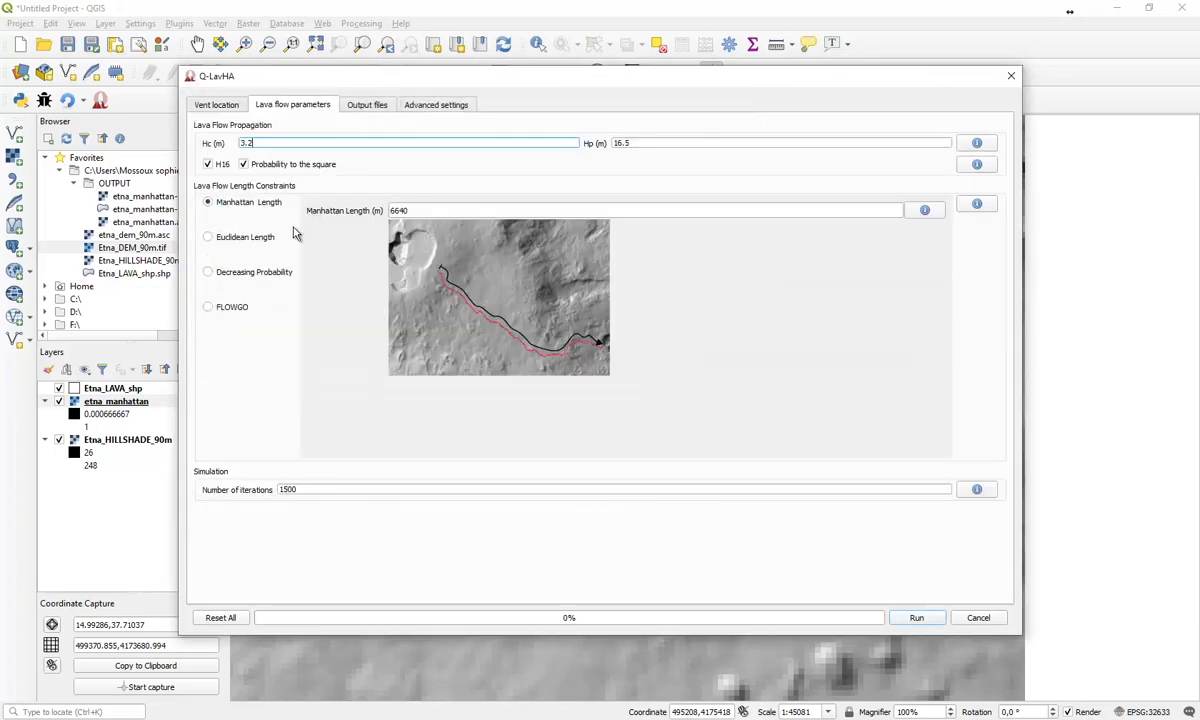
pyautogui.click(242, 232)
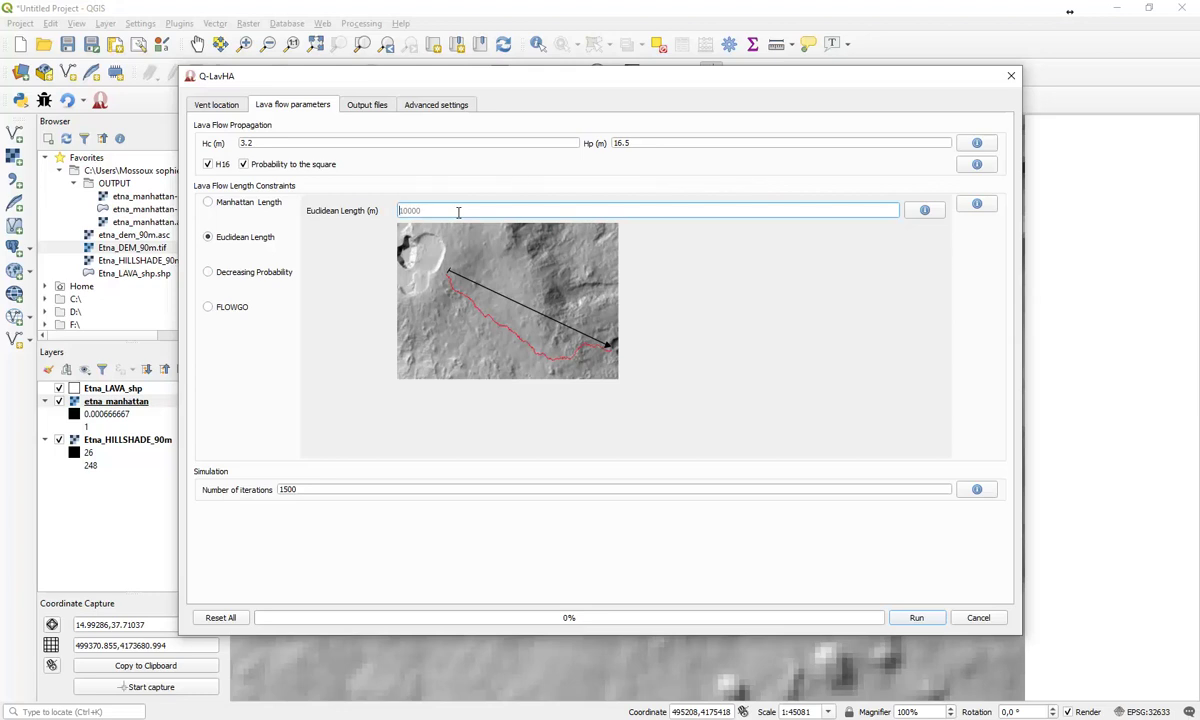
pyautogui.write('6250')
# Rename the output to etna_euclidean and start the Q-LavHA simulation.
pyautogui.click(367, 104)
pyautogui.moveTo(704, 270); pyautogui.dragTo(668, 270)
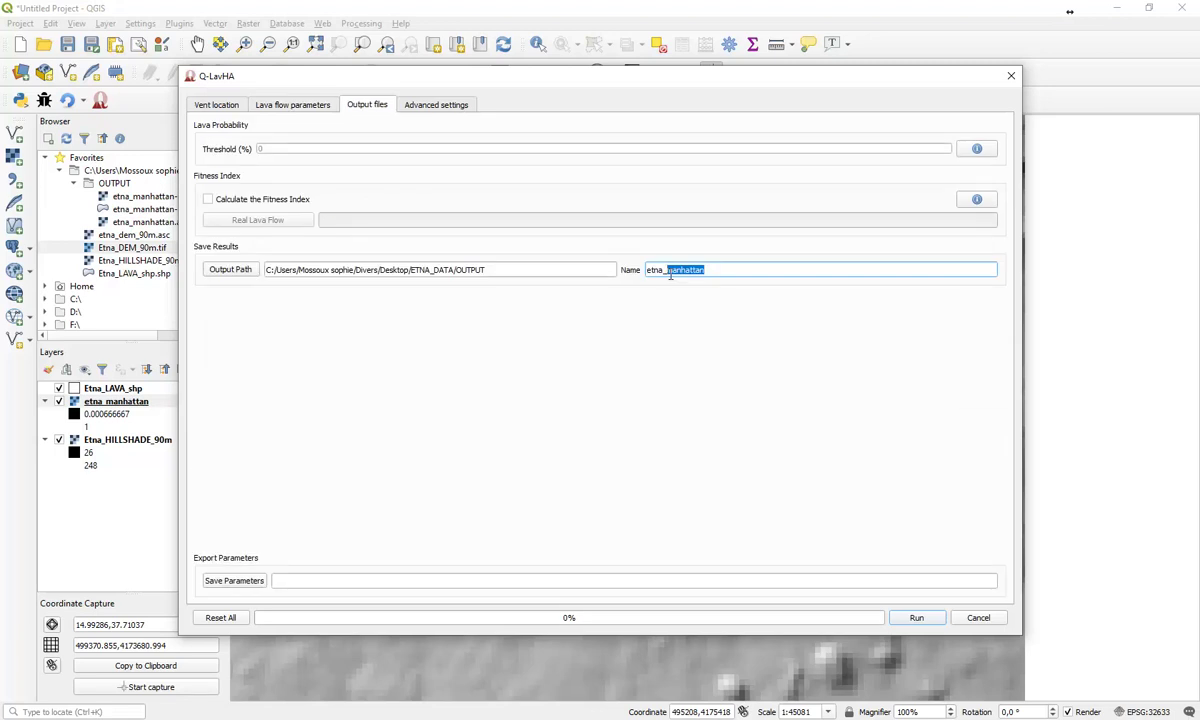
pyautogui.write('euclidean')
pyautogui.hotkey('ctrl', 'r')
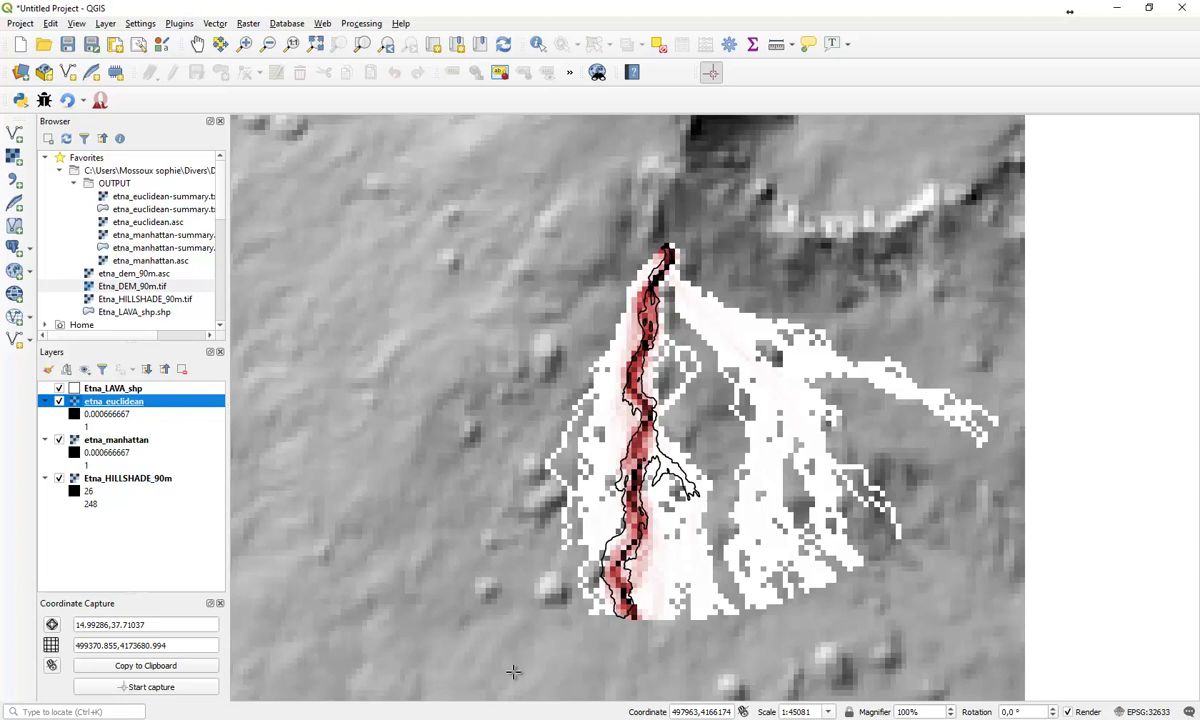
# Toggle etna_euclidean off and back on to compare, then hide the etna_manhattan layer.
pyautogui.click(57, 401)
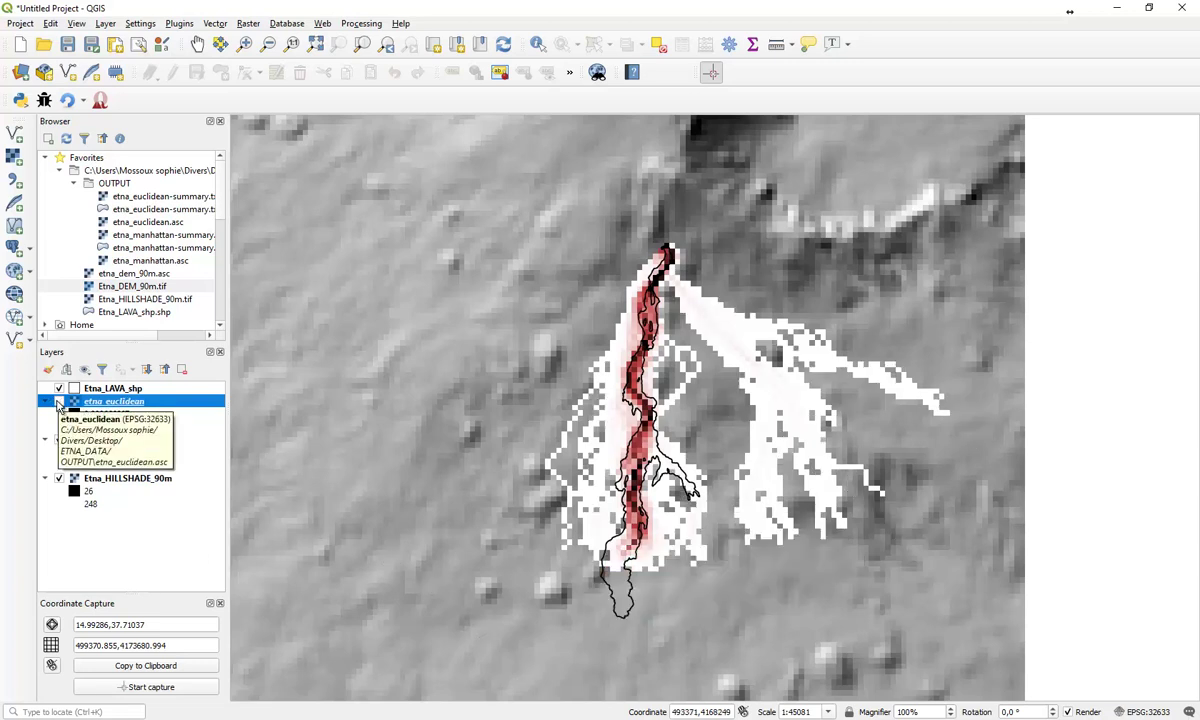
pyautogui.click(57, 401)
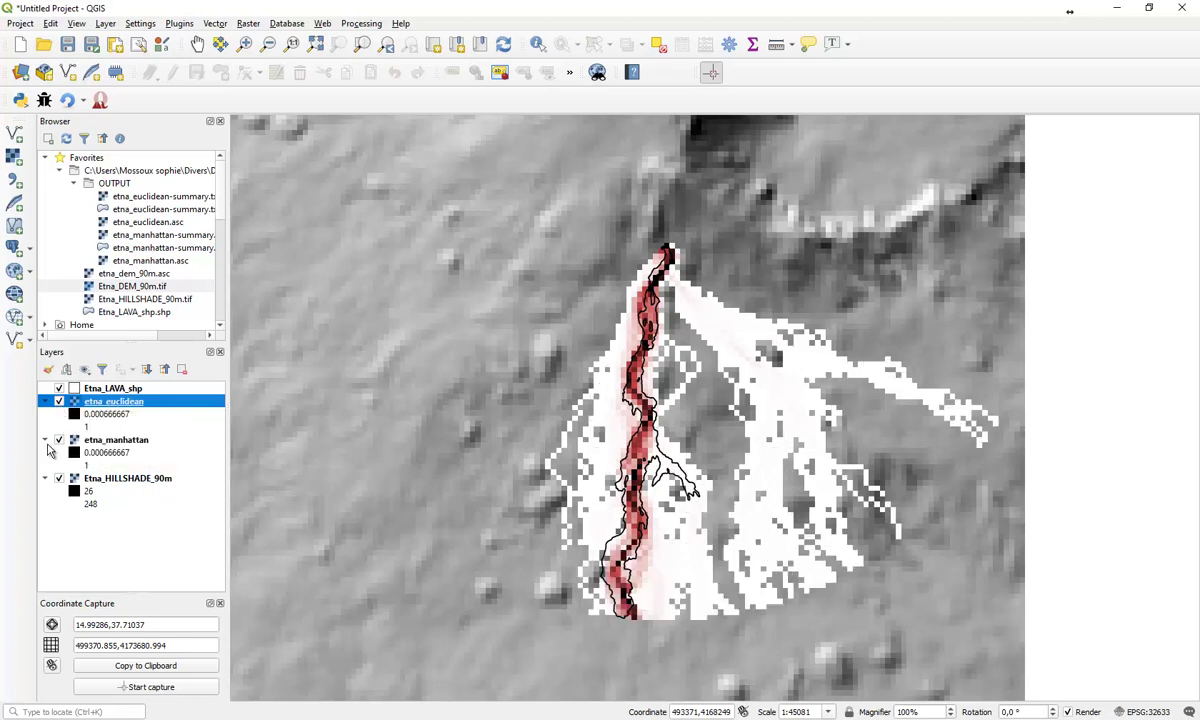
pyautogui.click(59, 440)
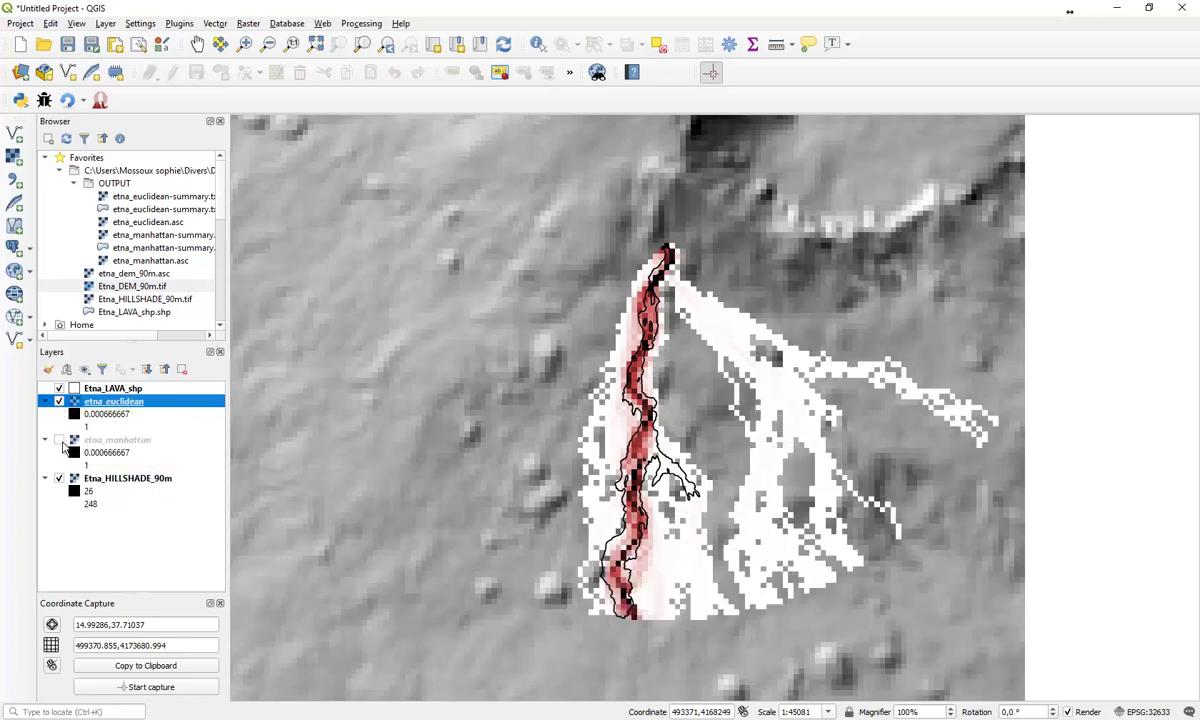